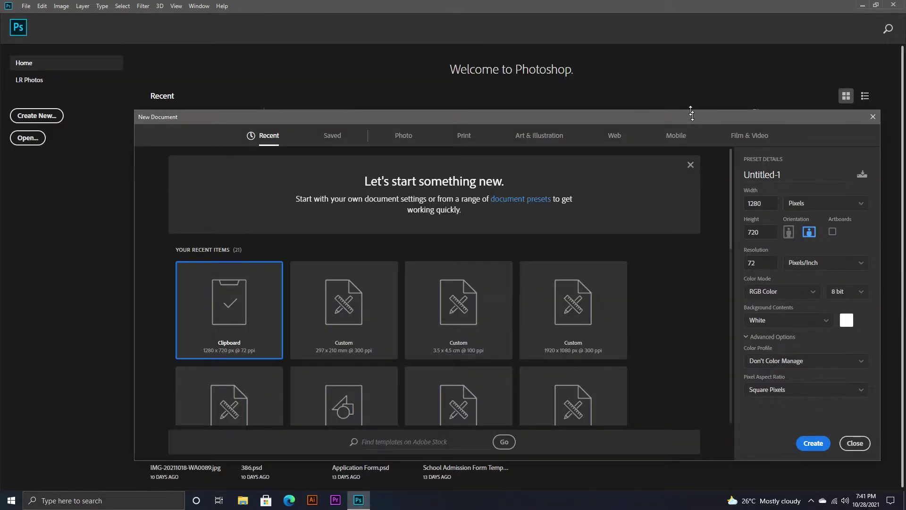
Step: Create a new document from the recent 1920 x 1080 px, 300 ppi custom preset
{"action": "left_click_drag", "start_coordinate": [692, 113], "coordinate": [692, 111]}
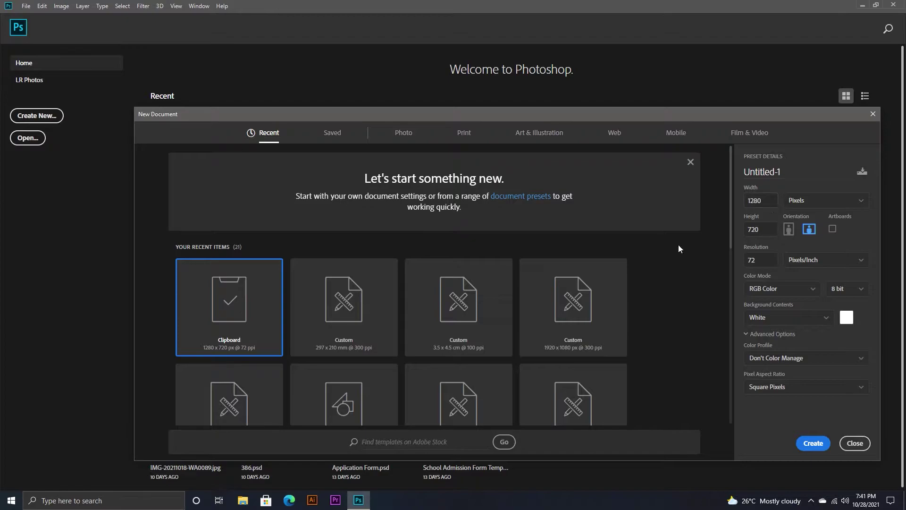
{"action": "left_click", "coordinate": [592, 305]}
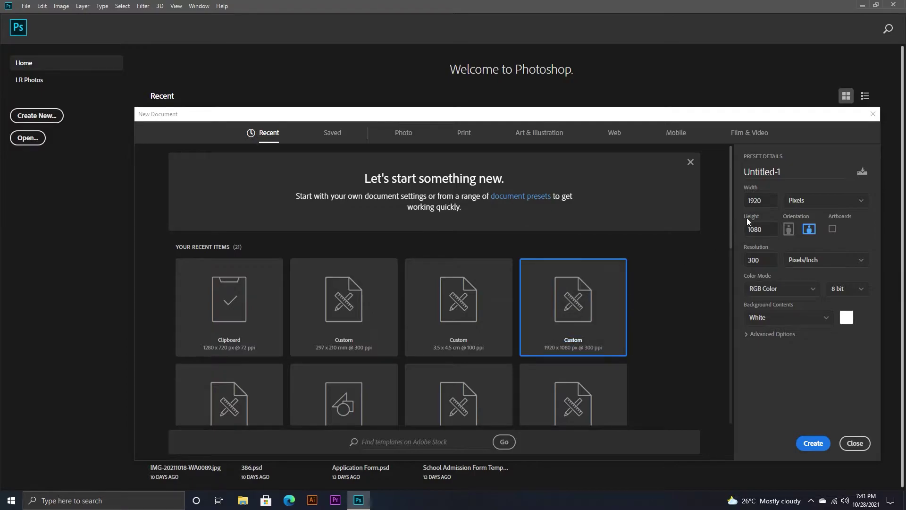
{"action": "left_click", "coordinate": [815, 446]}
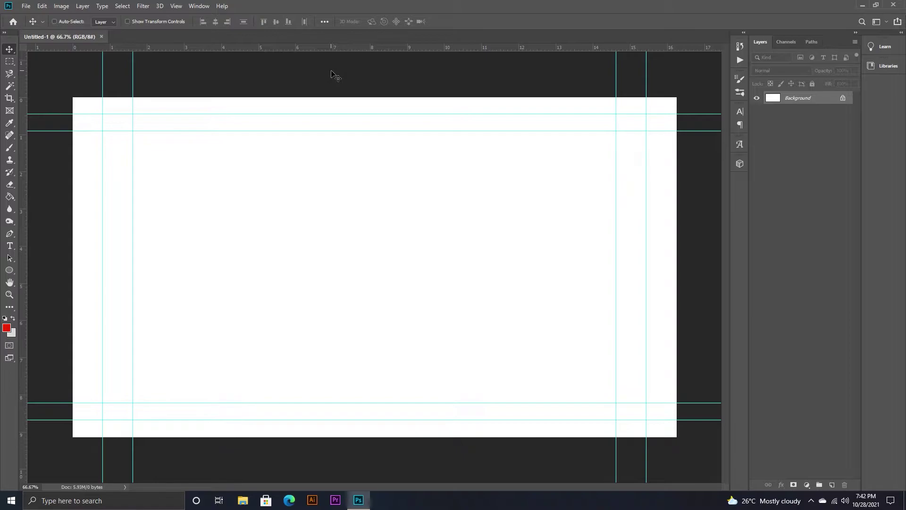
Step: Browse to the Messi folder inside Documents to choose an image to open
{"action": "key", "text": "ctrl"}
{"action": "key", "text": "ctrl+o"}
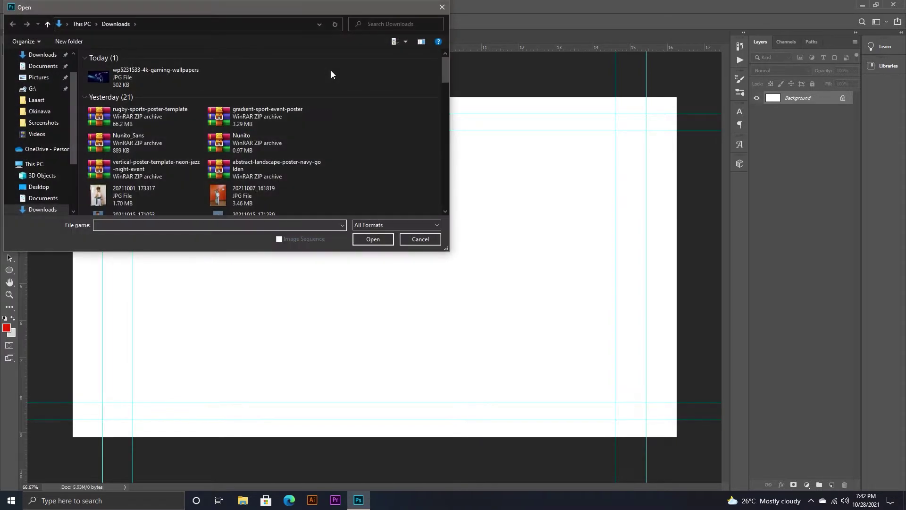
{"action": "scroll", "coordinate": [45, 188], "scroll_direction": "down", "scroll_amount": 1}
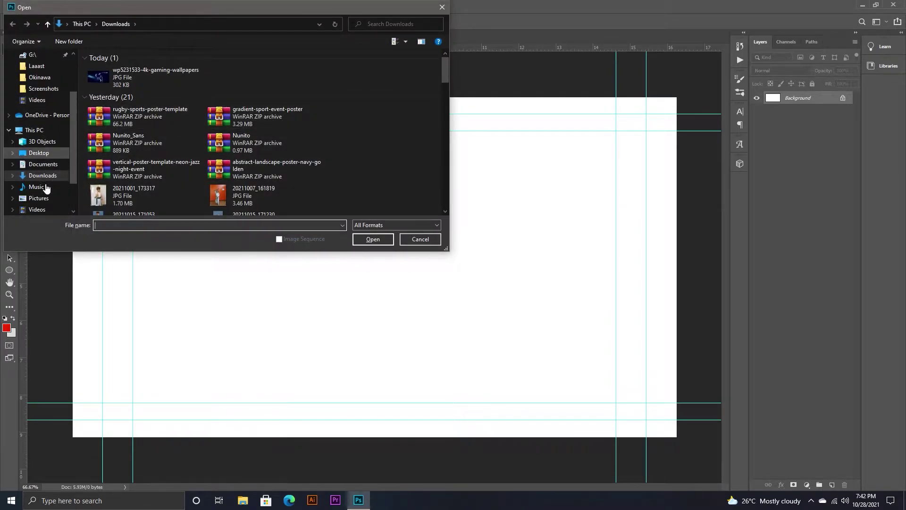
{"action": "left_click", "coordinate": [41, 164]}
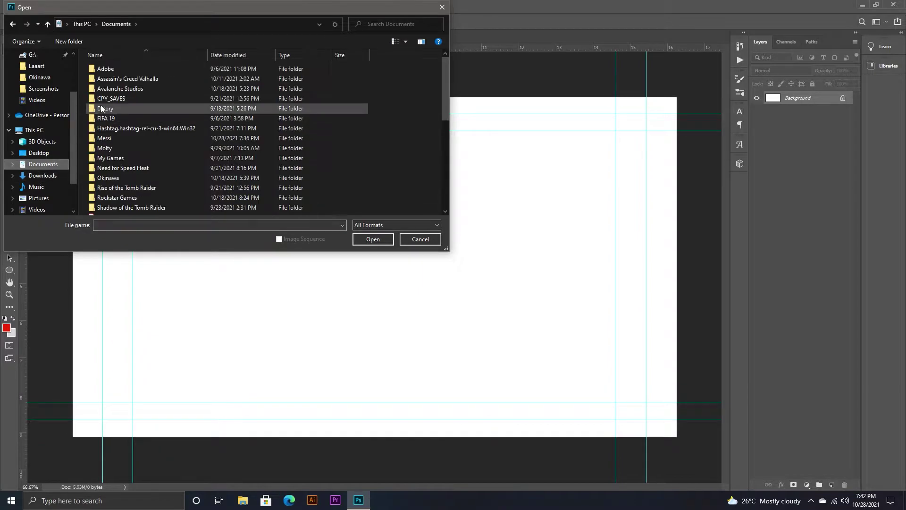
{"action": "scroll", "coordinate": [106, 136], "scroll_direction": "down", "scroll_amount": 2}
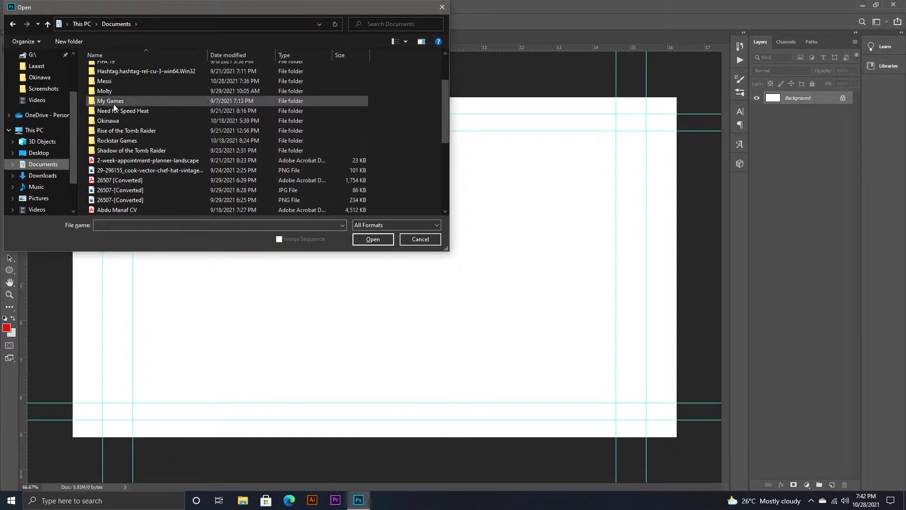
{"action": "double_click", "coordinate": [105, 81]}
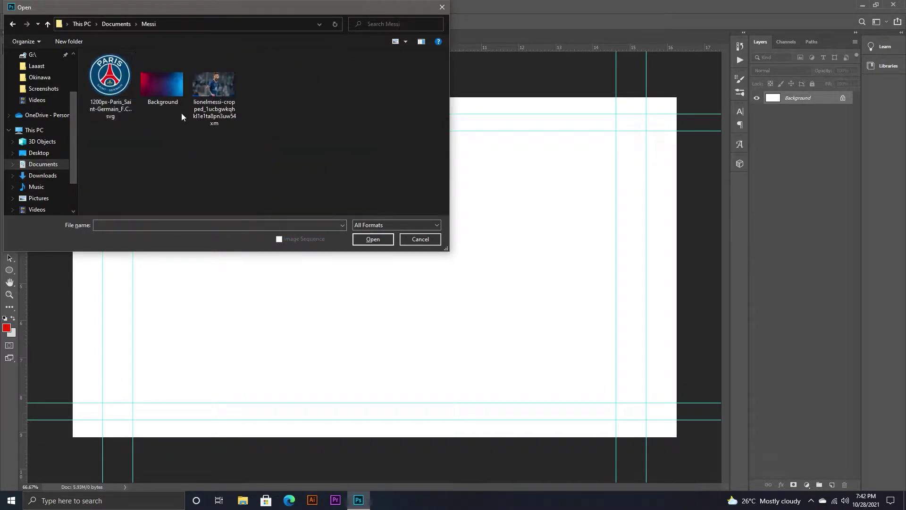
Step: Open the lionelmessi-cropped JPG photo and show it as the active document
{"action": "left_click", "coordinate": [212, 90]}
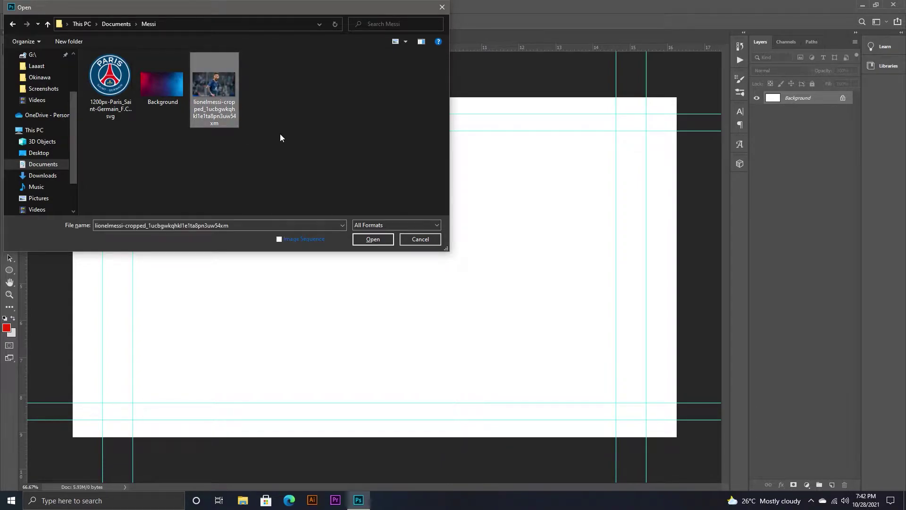
{"action": "left_click_drag", "start_coordinate": [279, 137], "coordinate": [118, 99]}
{"action": "left_click", "coordinate": [305, 154]}
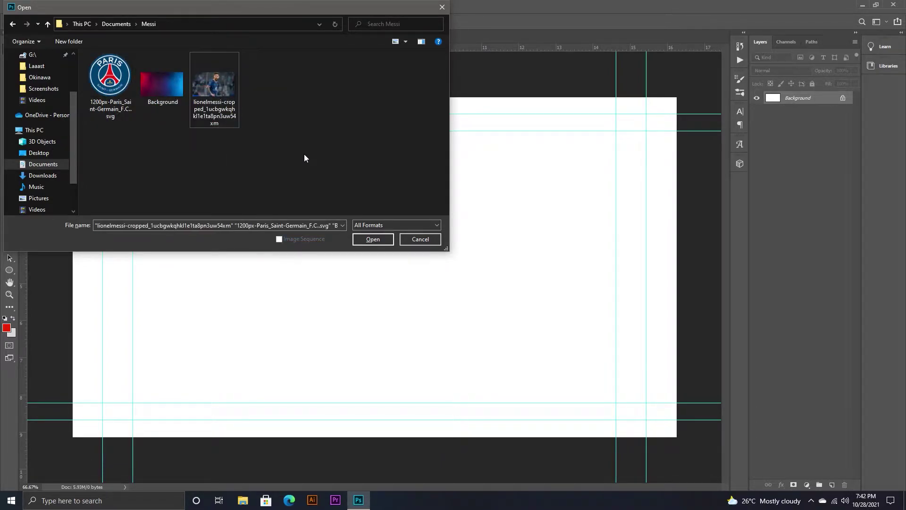
{"action": "left_click", "coordinate": [158, 86]}
{"action": "left_click", "coordinate": [111, 86]}
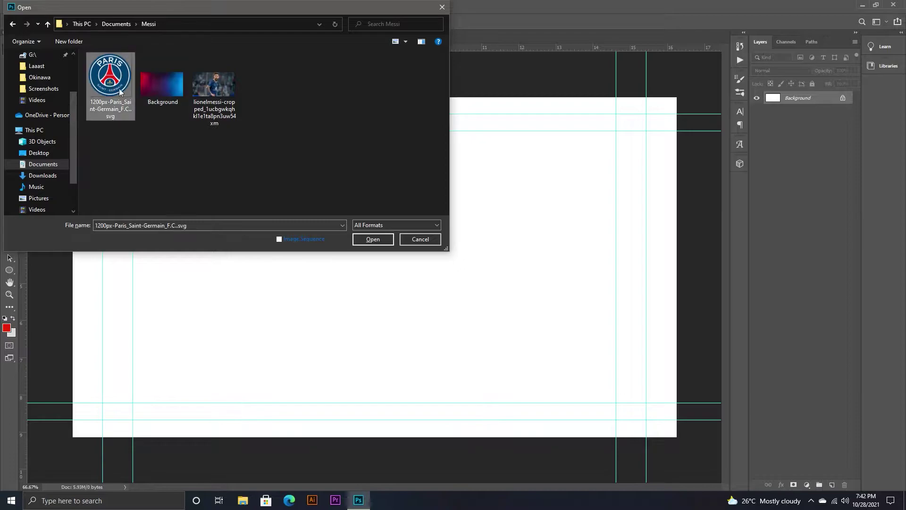
{"action": "left_click", "coordinate": [217, 101]}
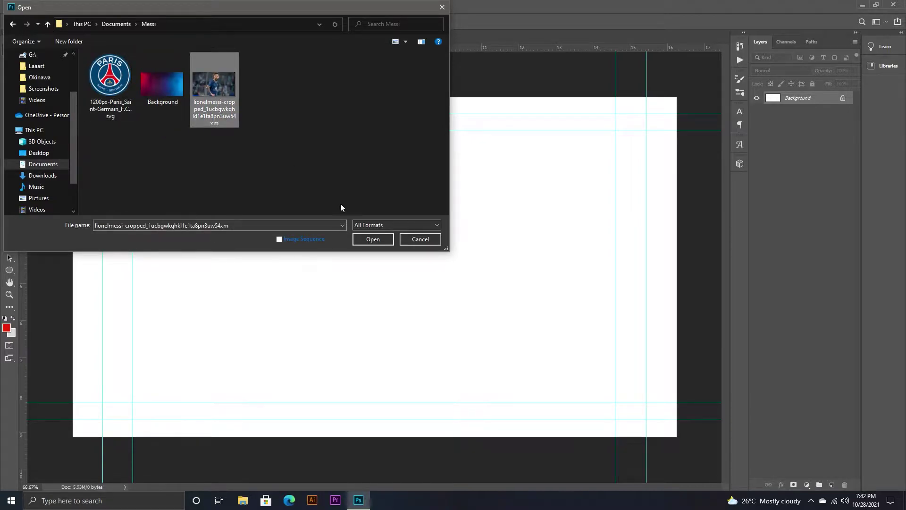
{"action": "left_click", "coordinate": [372, 238]}
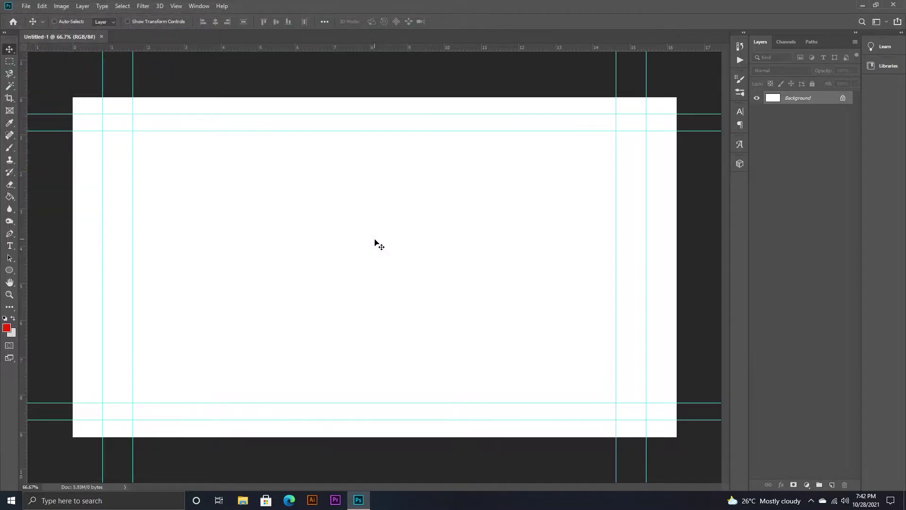
{"action": "left_click", "coordinate": [61, 37]}
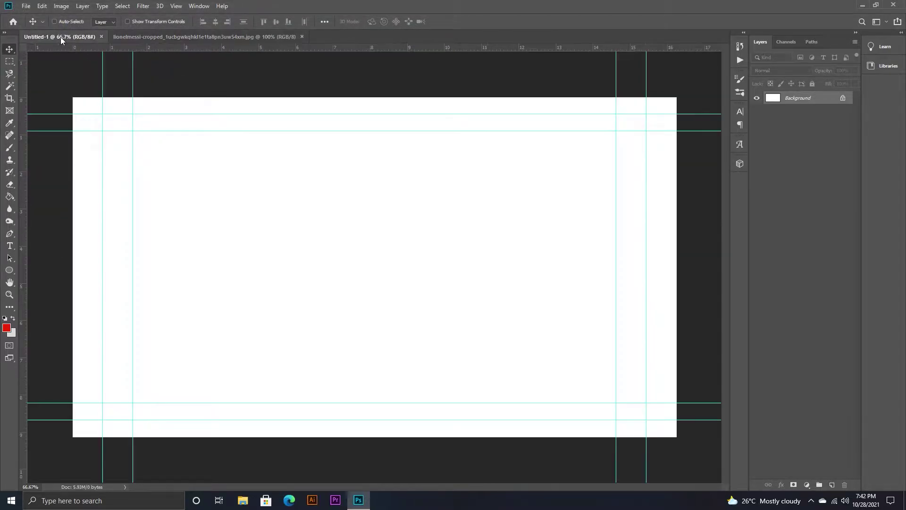
{"action": "left_click", "coordinate": [184, 42]}
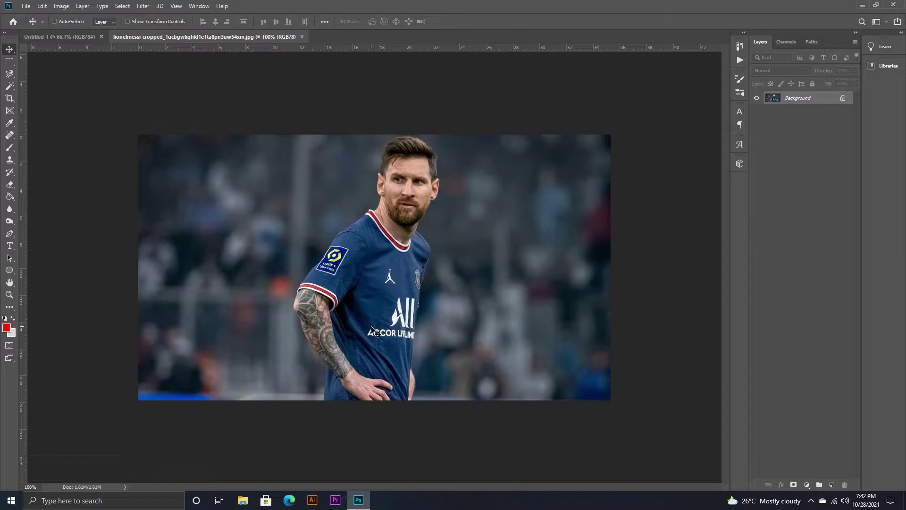
Step: Try a small freehand Lasso selection on the blurred stadium background of the photo, and deselect it
{"action": "left_click", "coordinate": [10, 74]}
{"action": "right_click", "coordinate": [10, 74]}
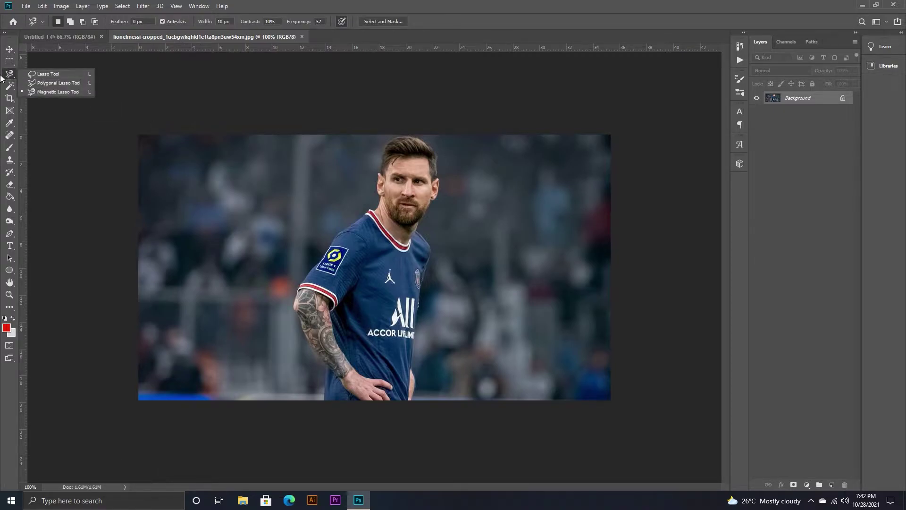
{"action": "left_click", "coordinate": [38, 75]}
{"action": "mouse_move", "coordinate": [175, 182]}
{"action": "left_mouse_down"}
{"action": "mouse_move", "coordinate": [238, 198]}
{"action": "mouse_move", "coordinate": [223, 294]}
{"action": "mouse_move", "coordinate": [168, 217]}
{"action": "left_mouse_up"}
{"action": "left_click", "coordinate": [90, 98]}
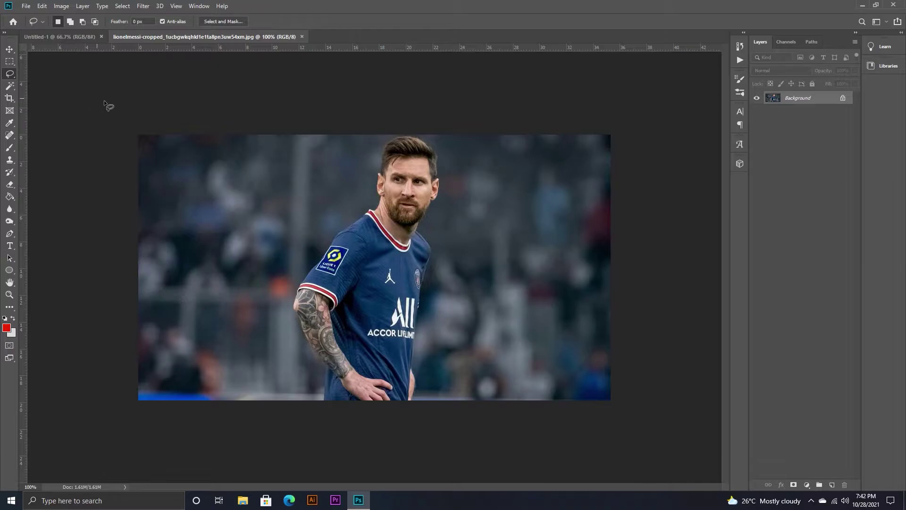
Step: Try a small Polygonal Lasso selection on the blurred stadium background, and deselect it
{"action": "right_click", "coordinate": [8, 75]}
{"action": "left_click", "coordinate": [35, 82]}
{"action": "left_click", "coordinate": [201, 211]}
{"action": "double_click", "coordinate": [170, 198]}
{"action": "left_click", "coordinate": [101, 107]}
Step: Select the player with the Magnetic Lasso, tracing up the tattooed arm, around the head, down the other side and closing at the shirt's lower edge
{"action": "right_click", "coordinate": [9, 74]}
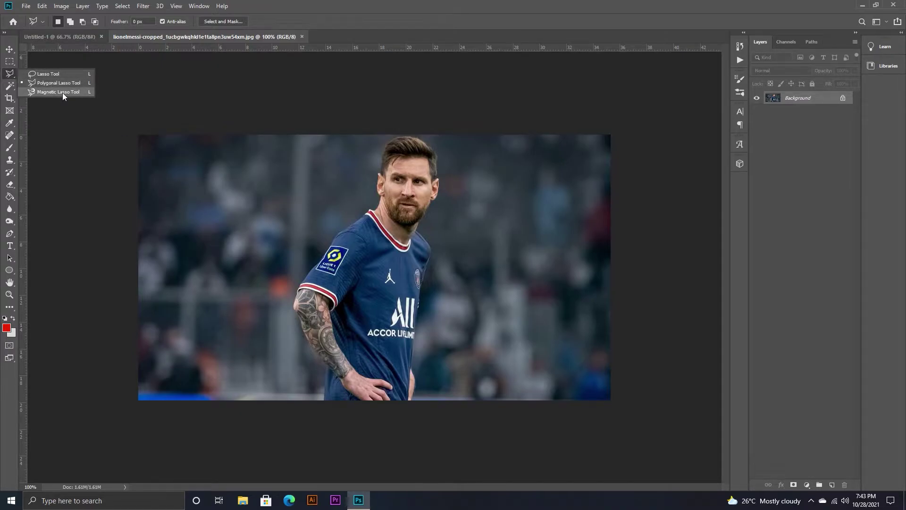
{"action": "left_click", "coordinate": [63, 92]}
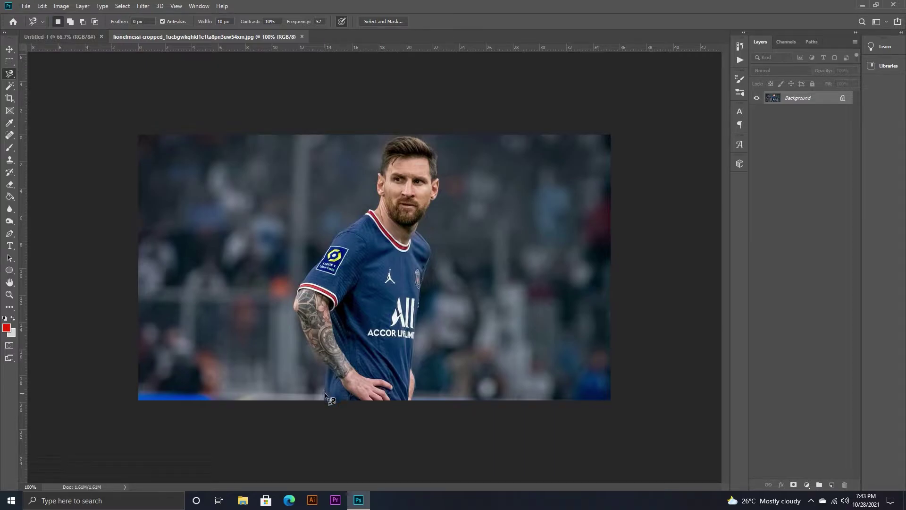
{"action": "scroll", "coordinate": [325, 393], "scroll_direction": "up", "scroll_amount": 3}
{"action": "scroll", "coordinate": [313, 432], "scroll_direction": "up", "scroll_amount": 3}
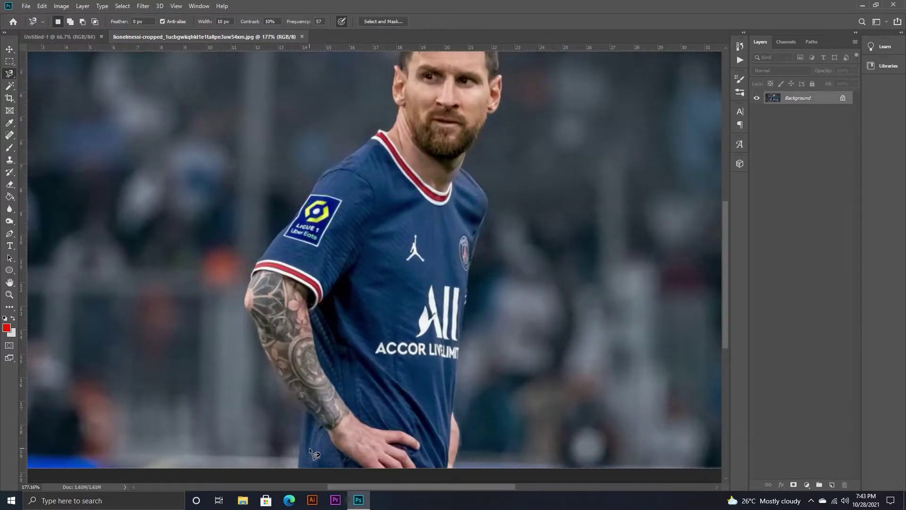
{"action": "scroll", "coordinate": [309, 448], "scroll_direction": "up", "scroll_amount": 2}
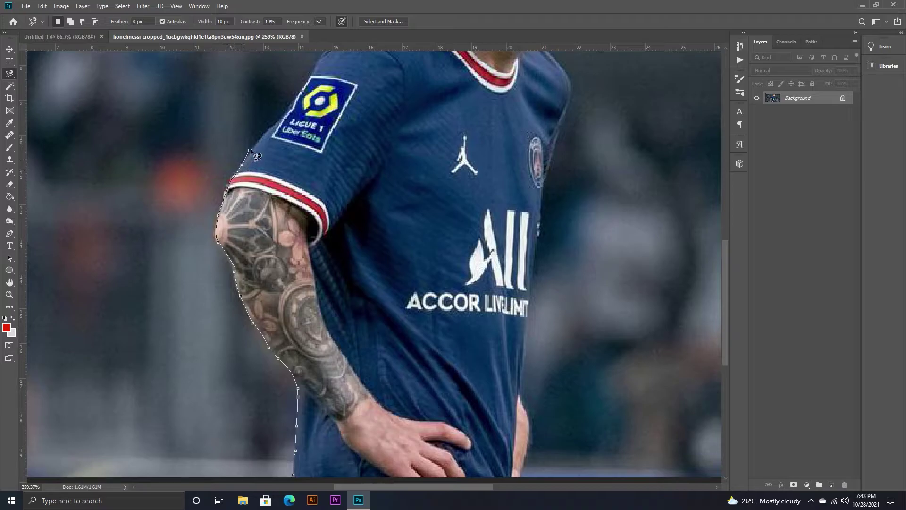
{"action": "mouse_move", "coordinate": [264, 137]}
{"action": "left_mouse_down"}
{"action": "mouse_move", "coordinate": [284, 226]}
{"action": "mouse_move", "coordinate": [330, 321]}
{"action": "left_mouse_up"}
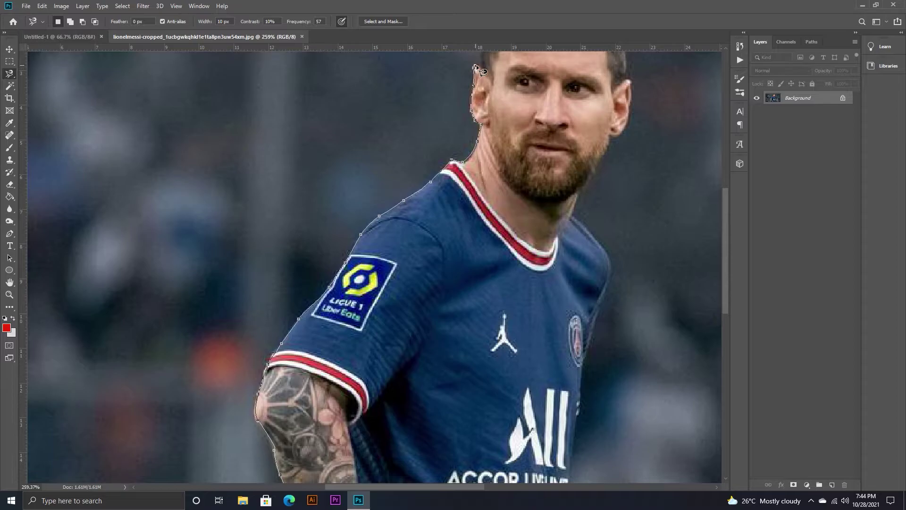
{"action": "scroll", "coordinate": [485, 68], "scroll_direction": "up", "scroll_amount": 4}
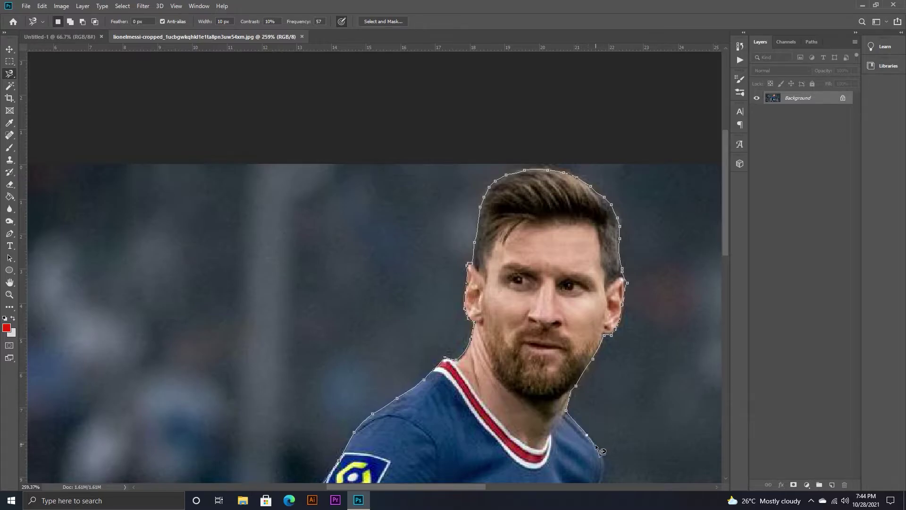
{"action": "left_click_drag", "start_coordinate": [570, 450], "coordinate": [469, 196]}
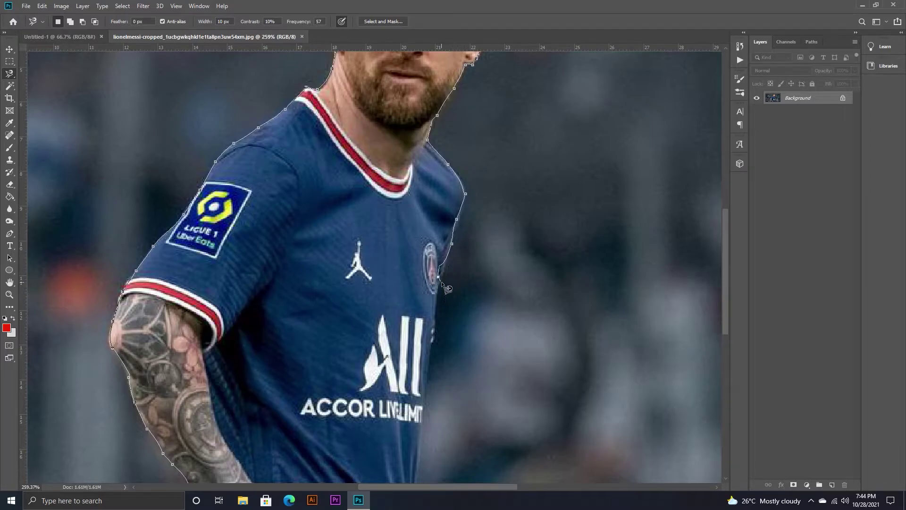
{"action": "key", "text": "BackSpace"}
{"action": "left_click_drag", "start_coordinate": [429, 398], "coordinate": [442, 210]}
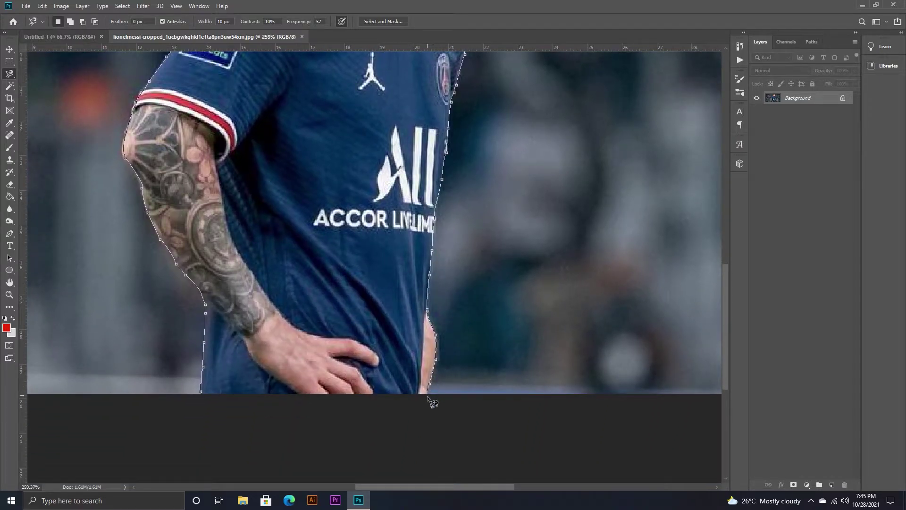
{"action": "left_click", "coordinate": [201, 391]}
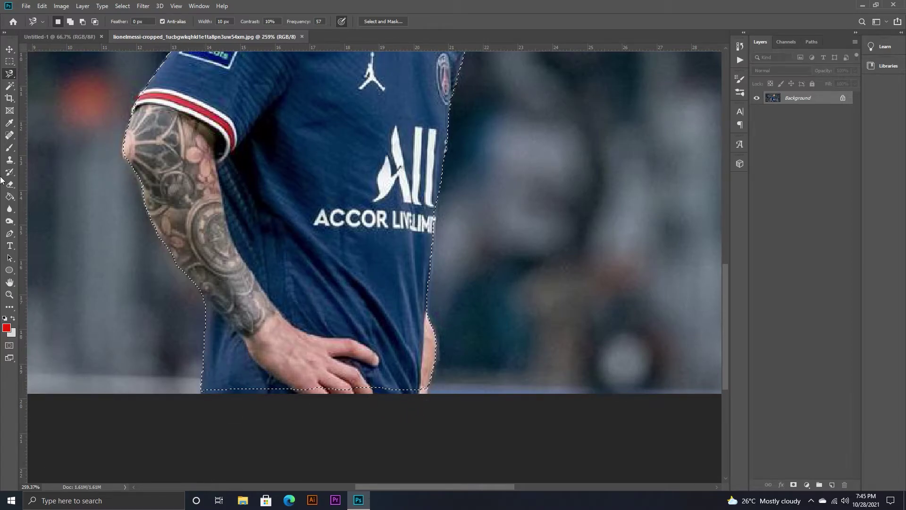
Step: Switch to the Polygonal Lasso tool for refining the player's selection
{"action": "right_click", "coordinate": [8, 75]}
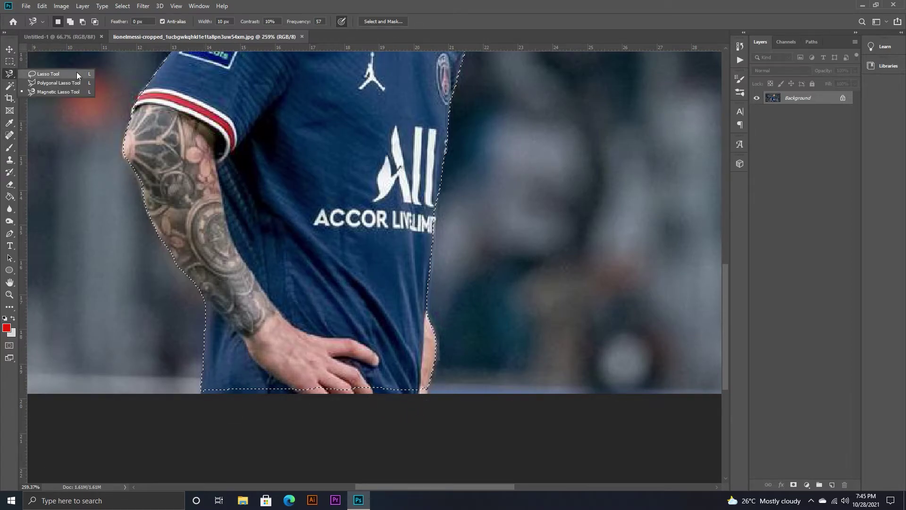
{"action": "left_click", "coordinate": [68, 83]}
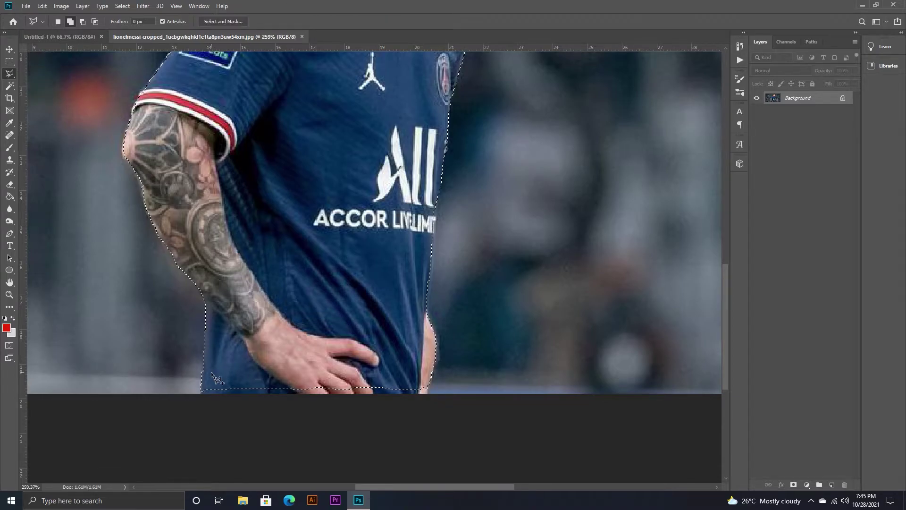
Step: Try subtracting a small polygonal area around the hand on the hip from the selection, and undo it
{"action": "key", "text": "alt"}
{"action": "left_click", "coordinate": [236, 344]}
{"action": "left_click", "coordinate": [277, 305]}
{"action": "double_click", "coordinate": [237, 365]}
{"action": "key", "text": "ctrl+z"}
Step: Add the missed strip along the photo's lower edge, below the shirt and hands, to the player's selection
{"action": "key", "text": "shift"}
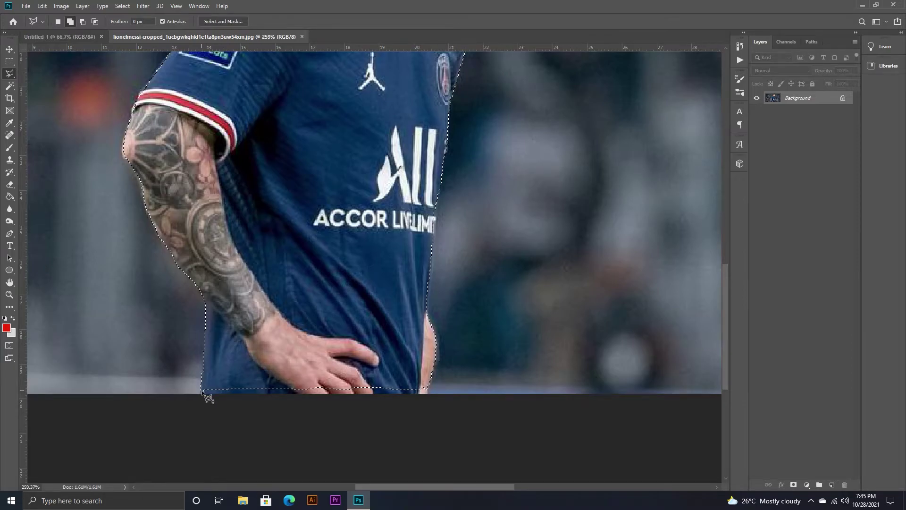
{"action": "left_click", "coordinate": [200, 395], "text": "shift"}
{"action": "left_click", "coordinate": [429, 402]}
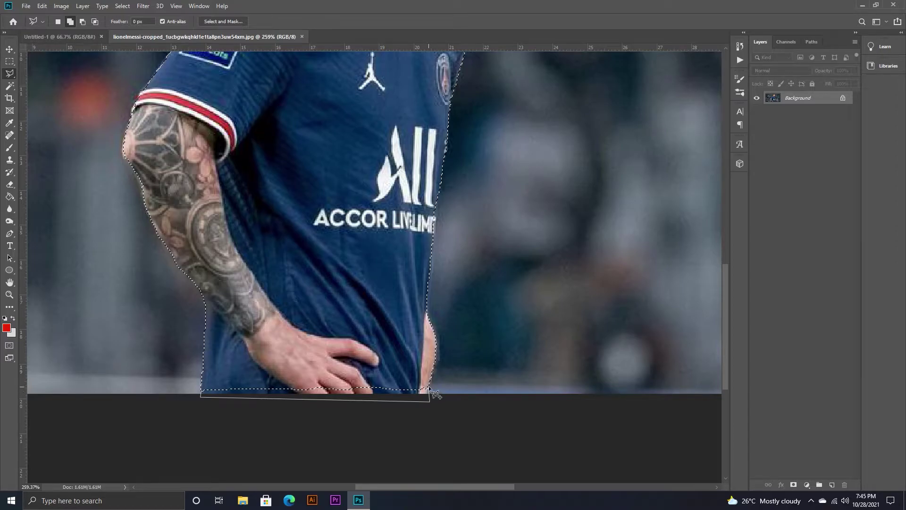
{"action": "left_click", "coordinate": [430, 381]}
{"action": "left_click", "coordinate": [393, 354]}
{"action": "left_click", "coordinate": [217, 379]}
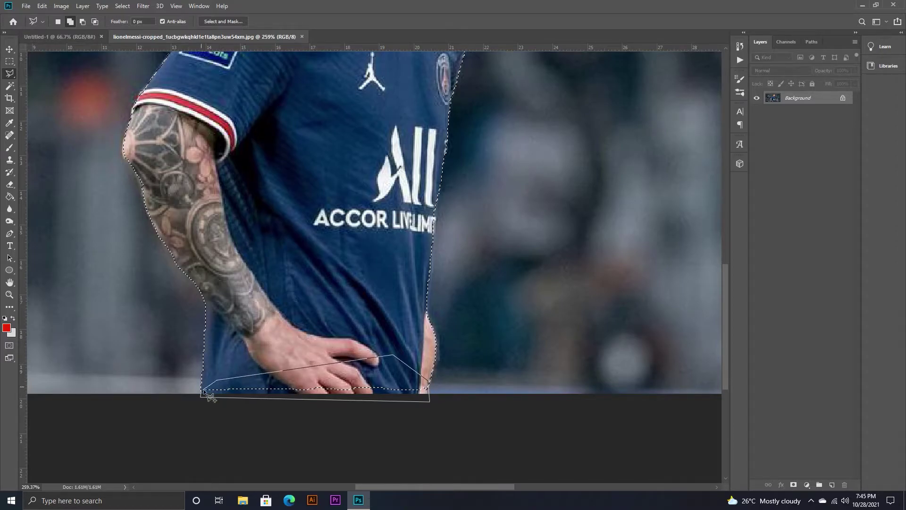
{"action": "left_click", "coordinate": [210, 386]}
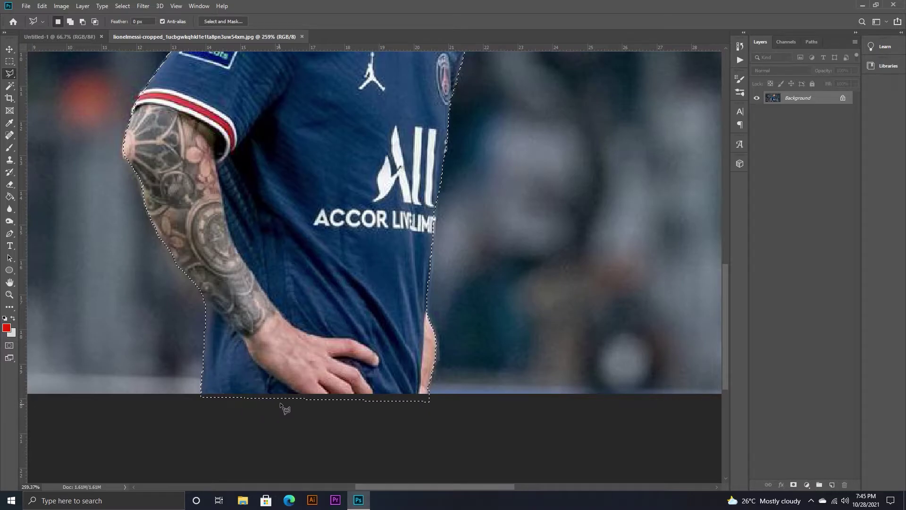
Step: Add a polygonal area along the outer edge of the tattooed forearm to the player's selection
{"action": "left_click_drag", "start_coordinate": [206, 260], "coordinate": [375, 265]}
{"action": "scroll", "coordinate": [330, 235], "scroll_direction": "up", "scroll_amount": 8}
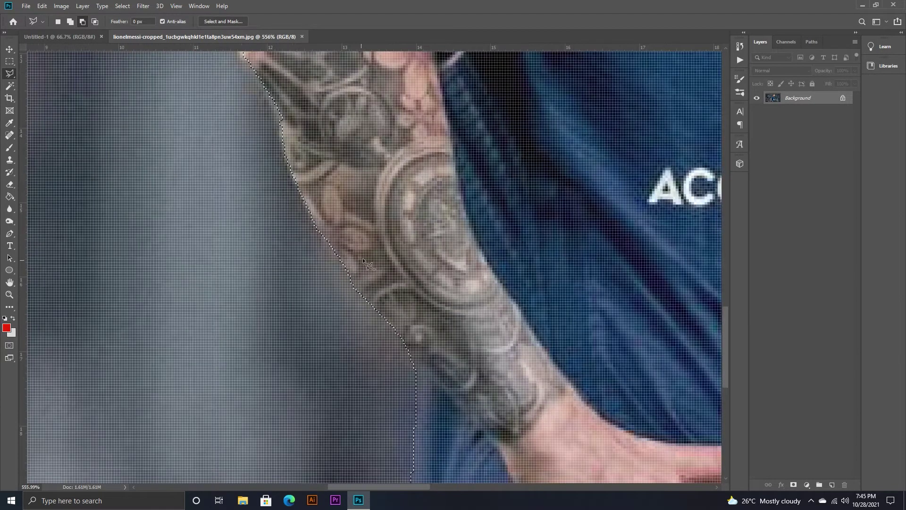
{"action": "left_click", "coordinate": [353, 284]}
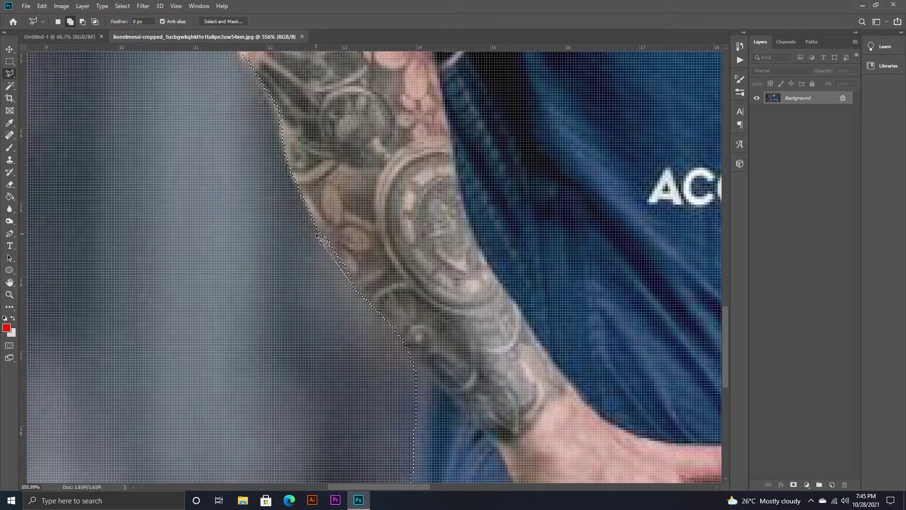
{"action": "left_click", "coordinate": [316, 231]}
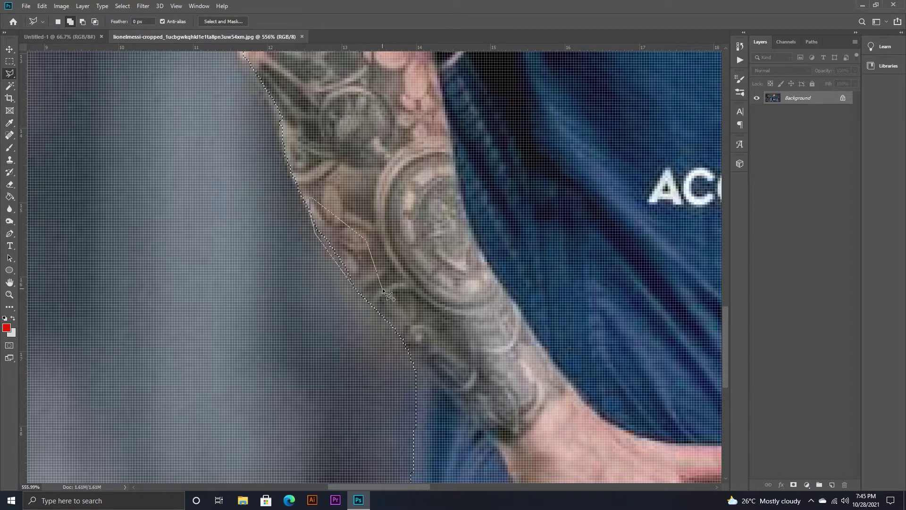
{"action": "mouse_move", "coordinate": [359, 182]}
{"action": "left_mouse_down"}
{"action": "mouse_move", "coordinate": [402, 222]}
{"action": "mouse_move", "coordinate": [468, 330]}
{"action": "left_mouse_up"}
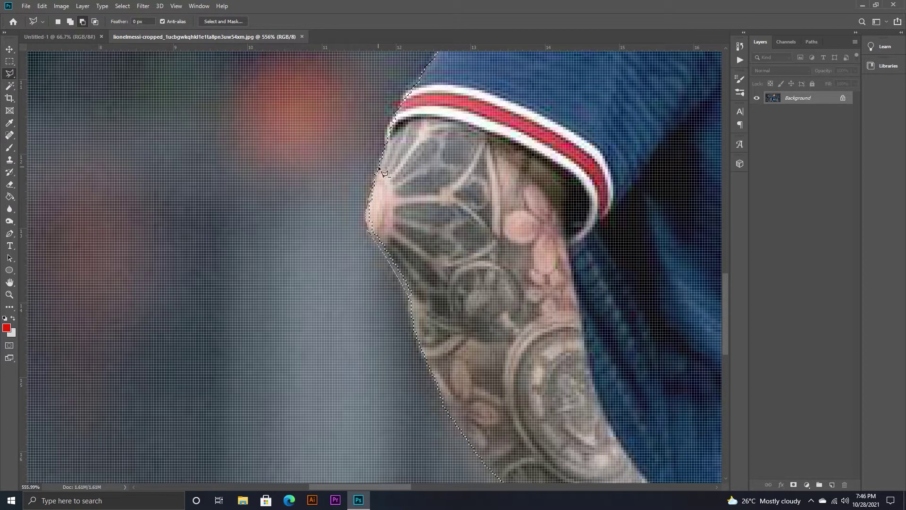
{"action": "left_click", "coordinate": [388, 144]}
{"action": "left_click", "coordinate": [411, 185]}
{"action": "key", "text": "Escape"}
Step: Add the outer edge of the tattooed arm around the elbow to the selection with the Polygonal Lasso
{"action": "left_click", "coordinate": [409, 293], "text": "shift"}
{"action": "left_click", "coordinate": [368, 222]}
{"action": "left_click", "coordinate": [374, 182]}
Step: Subtract the sliver of background between the shirt collar and the neck, below the ear, from the selection
{"action": "scroll", "coordinate": [469, 349], "scroll_direction": "down", "scroll_amount": 10}
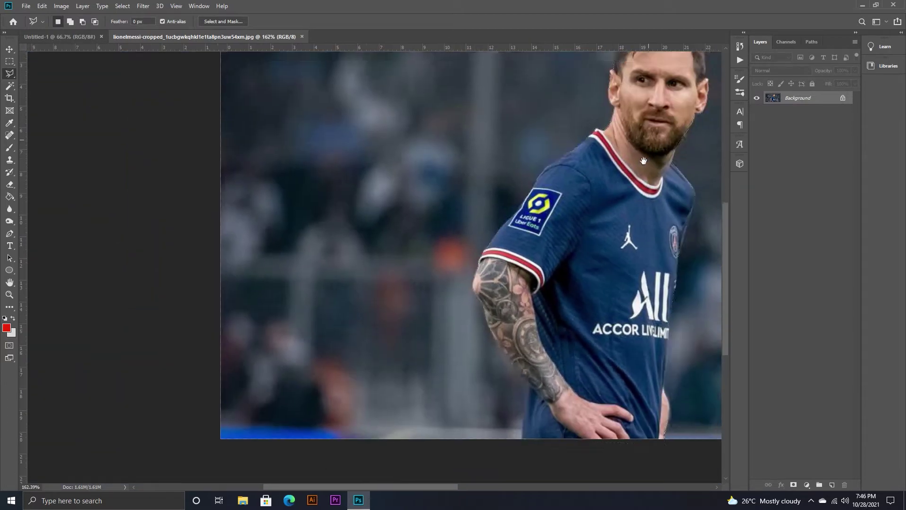
{"action": "left_click_drag", "start_coordinate": [644, 161], "coordinate": [478, 326]}
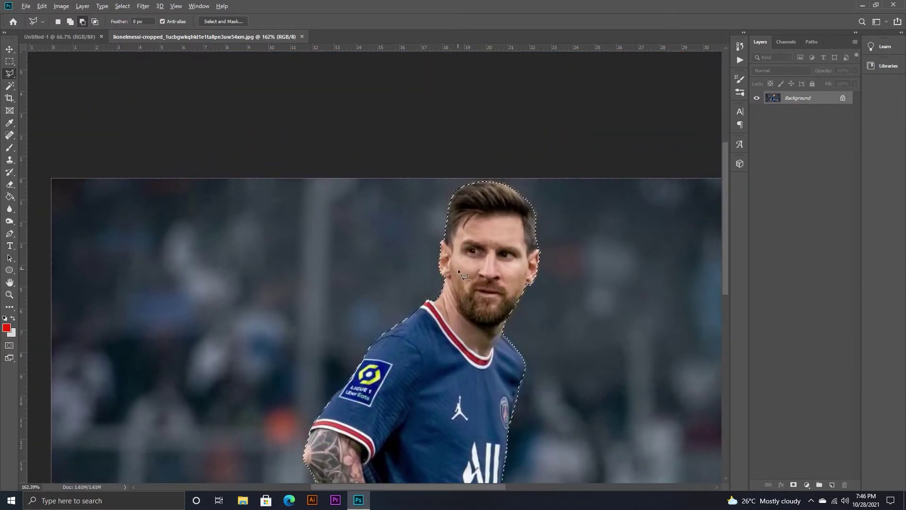
{"action": "scroll", "coordinate": [458, 270], "scroll_direction": "up", "scroll_amount": 3}
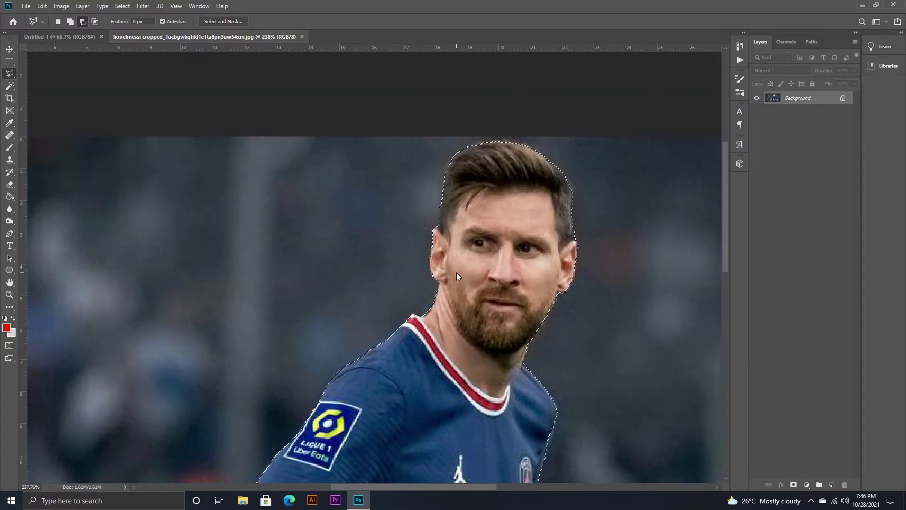
{"action": "scroll", "coordinate": [422, 325], "scroll_direction": "up", "scroll_amount": 8}
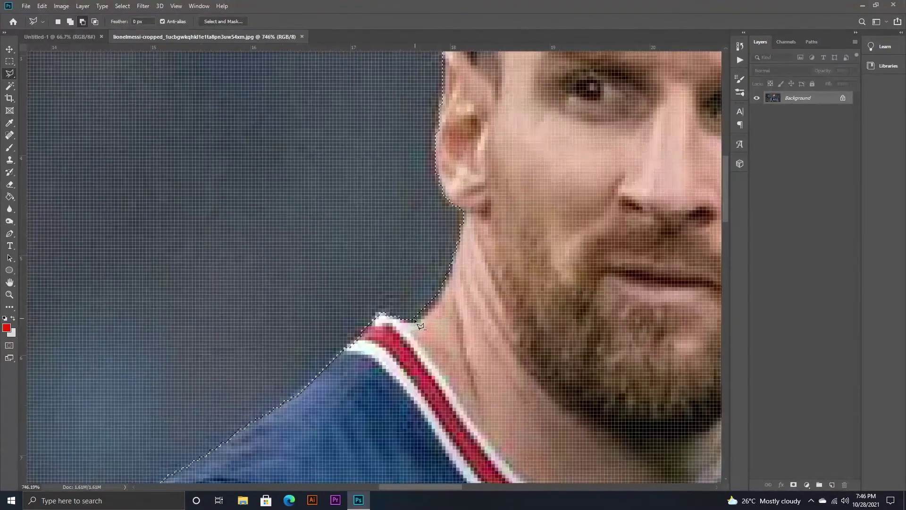
{"action": "left_click", "coordinate": [414, 320]}
{"action": "left_click", "coordinate": [420, 316]}
{"action": "left_click", "coordinate": [429, 308]}
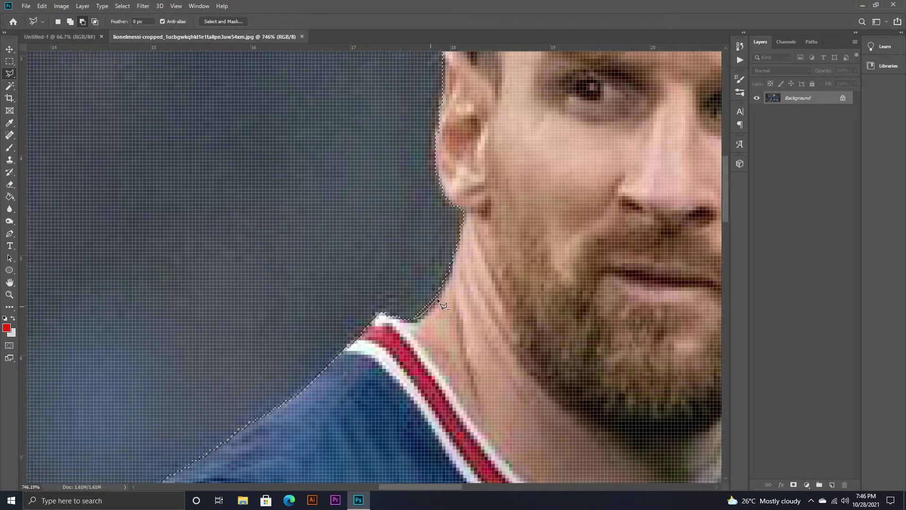
{"action": "double_click", "coordinate": [431, 269]}
Step: Feather the player's selection with a radius of 1 pixel
{"action": "scroll", "coordinate": [468, 316], "scroll_direction": "down", "scroll_amount": 8}
{"action": "scroll", "coordinate": [551, 389], "scroll_direction": "down", "scroll_amount": 4}
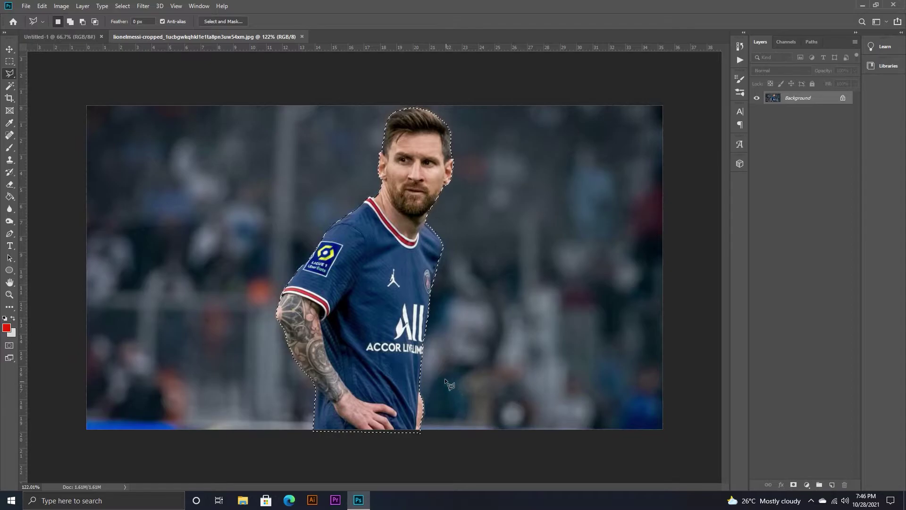
{"action": "scroll", "coordinate": [389, 316], "scroll_direction": "down", "scroll_amount": 4}
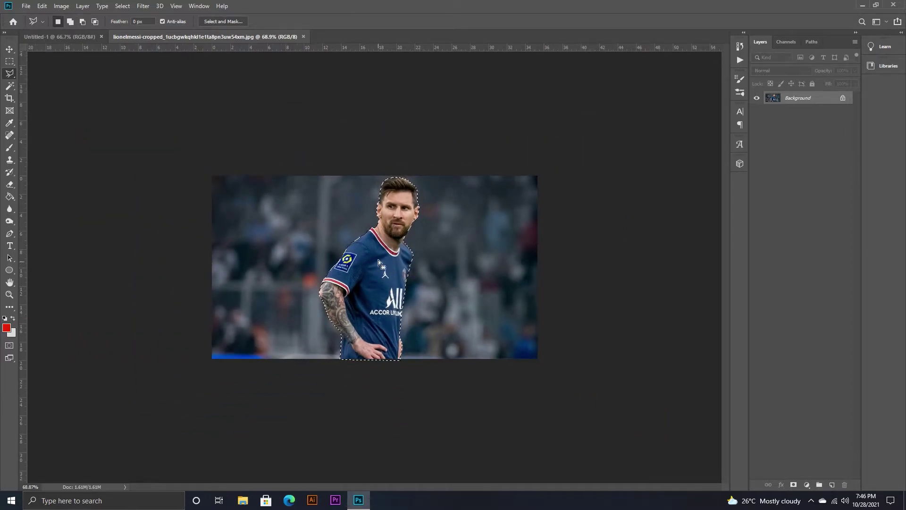
{"action": "right_click", "coordinate": [403, 214]}
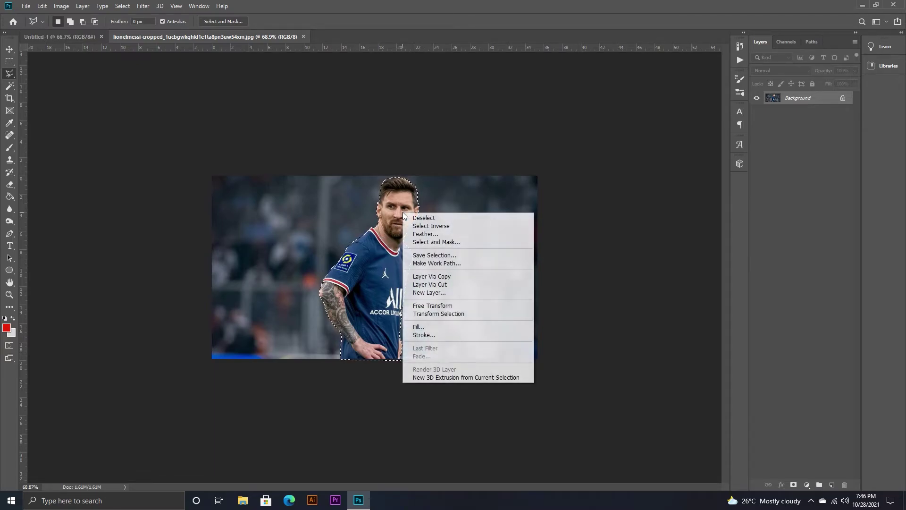
{"action": "left_click", "coordinate": [433, 235]}
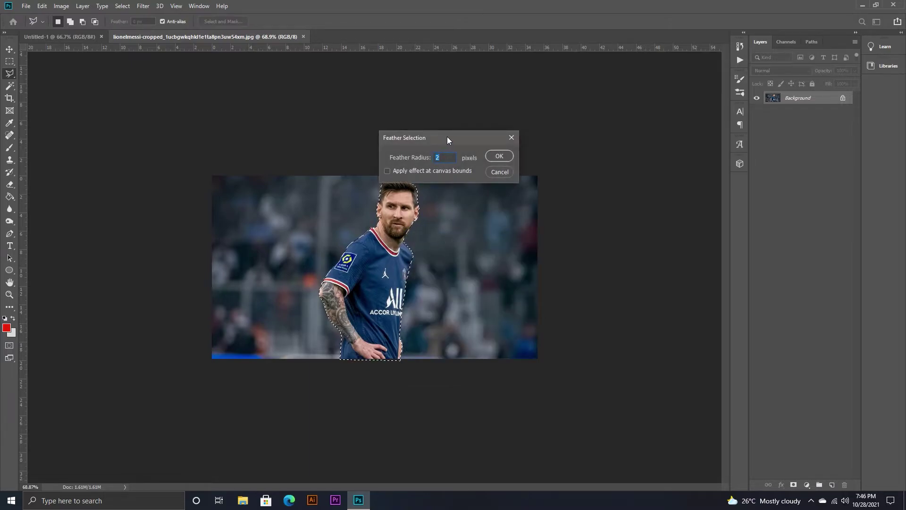
{"action": "left_click_drag", "start_coordinate": [446, 137], "coordinate": [579, 203]}
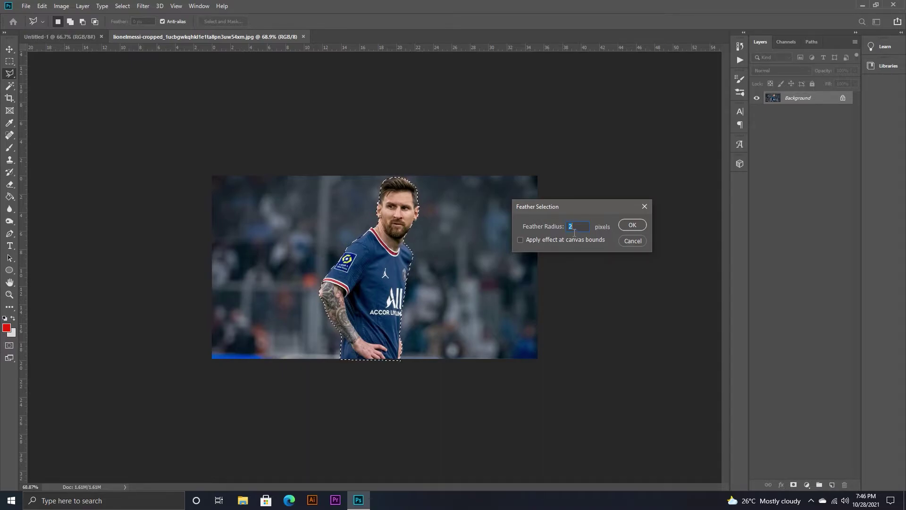
{"action": "type", "text": "1"}
{"action": "left_click", "coordinate": [631, 225]}
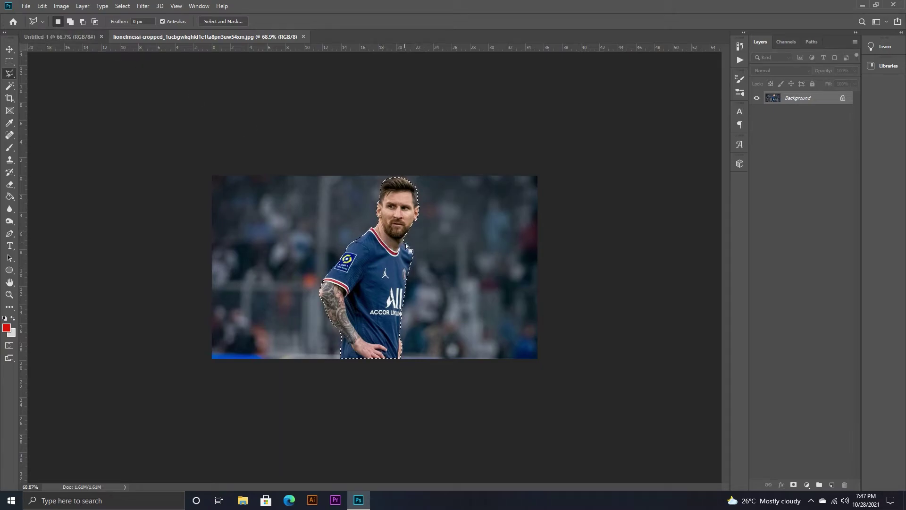
Step: Copy the selected player from the stadium photo and paste him into the Untitled-1 document
{"action": "right_click", "coordinate": [392, 255]}
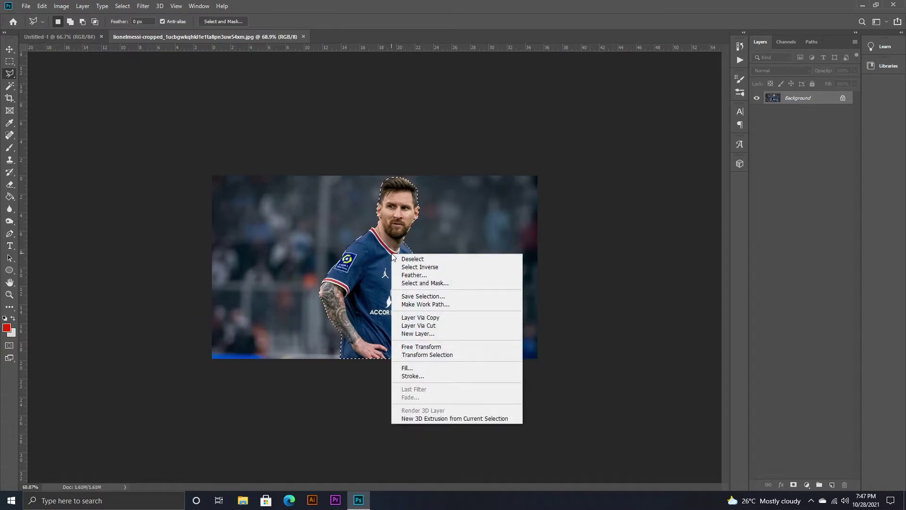
{"action": "left_click", "coordinate": [42, 6]}
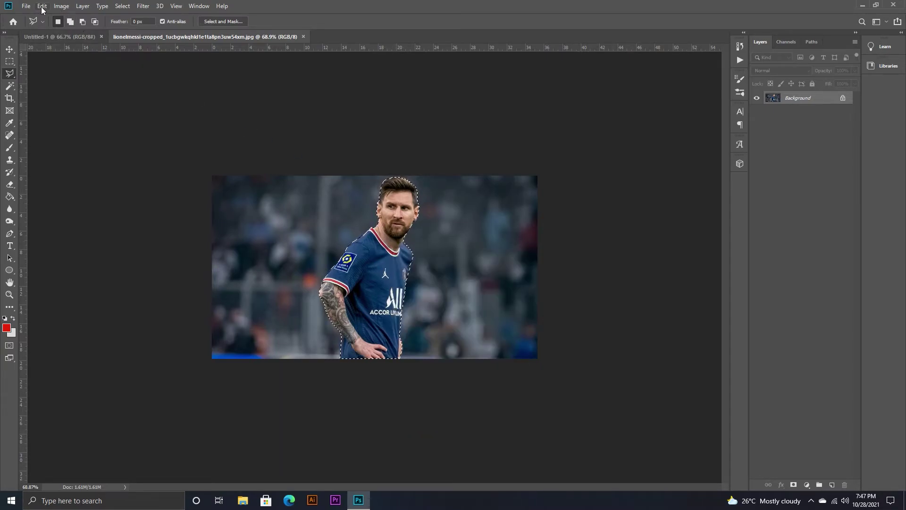
{"action": "left_click", "coordinate": [42, 5]}
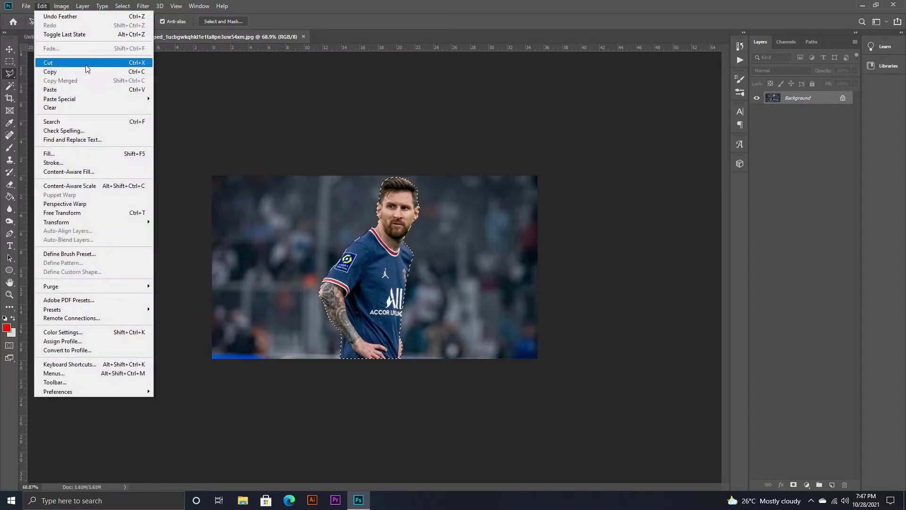
{"action": "left_click", "coordinate": [383, 262]}
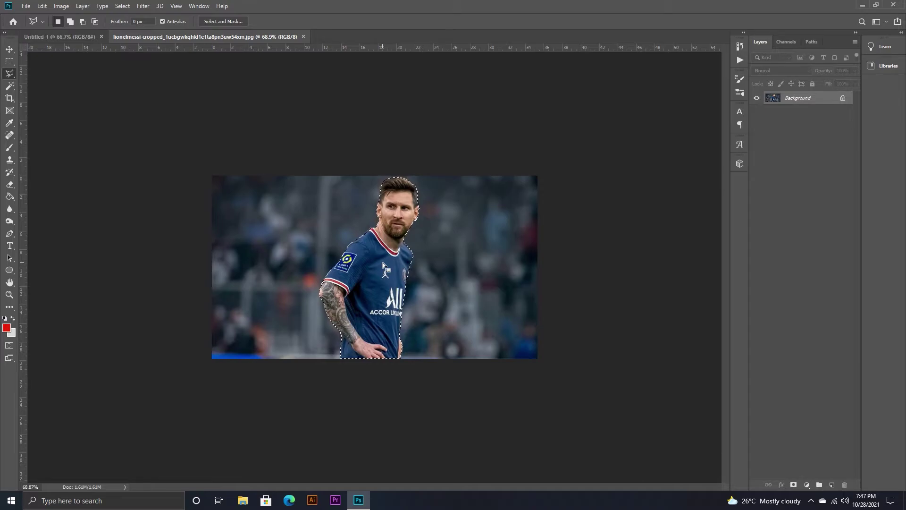
{"action": "left_click", "coordinate": [82, 37]}
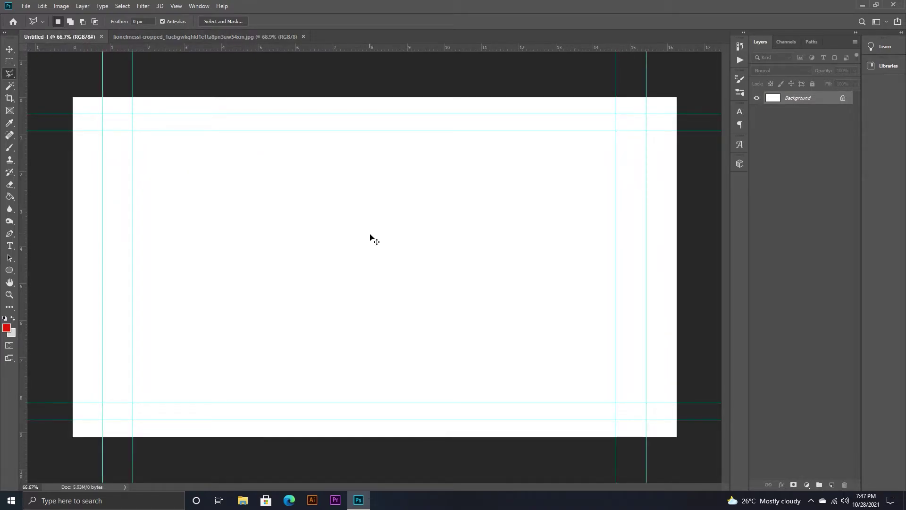
{"action": "left_click", "coordinate": [42, 6]}
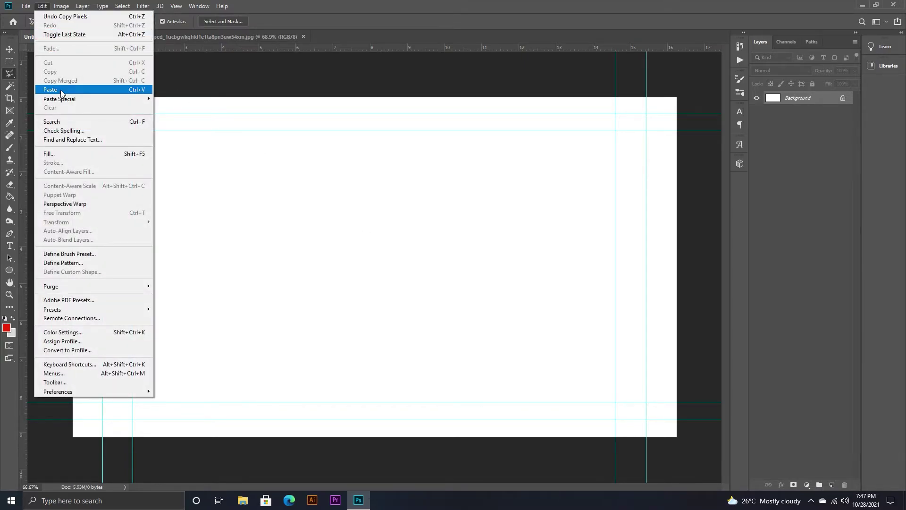
{"action": "left_click", "coordinate": [50, 90]}
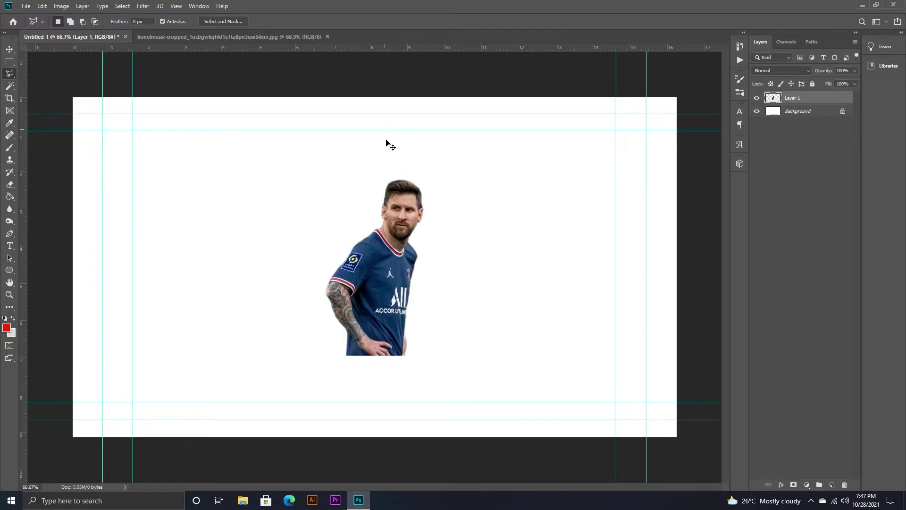
Step: Move the pasted player down to the canvas's lower edge, scale him to 161.46% and shift him slightly to the left
{"action": "left_click", "coordinate": [10, 50]}
{"action": "left_click_drag", "start_coordinate": [382, 298], "coordinate": [374, 373]}
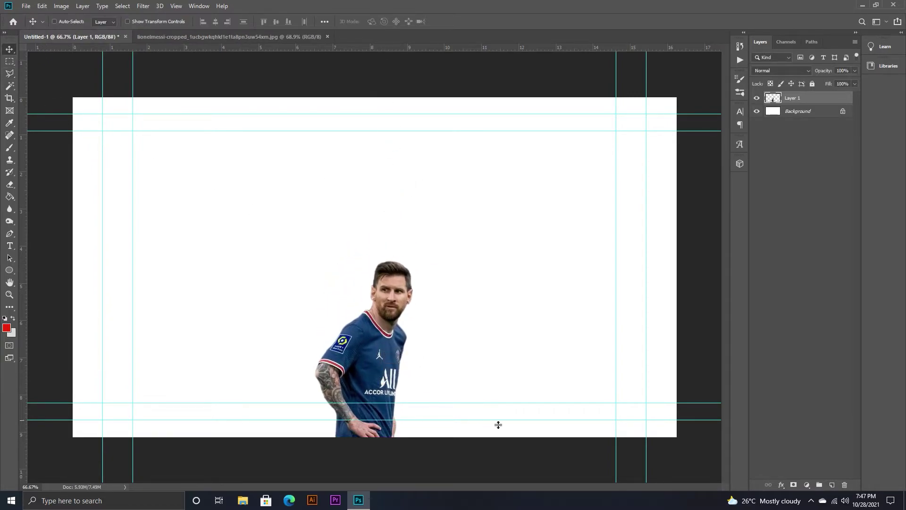
{"action": "key", "text": "ctrl"}
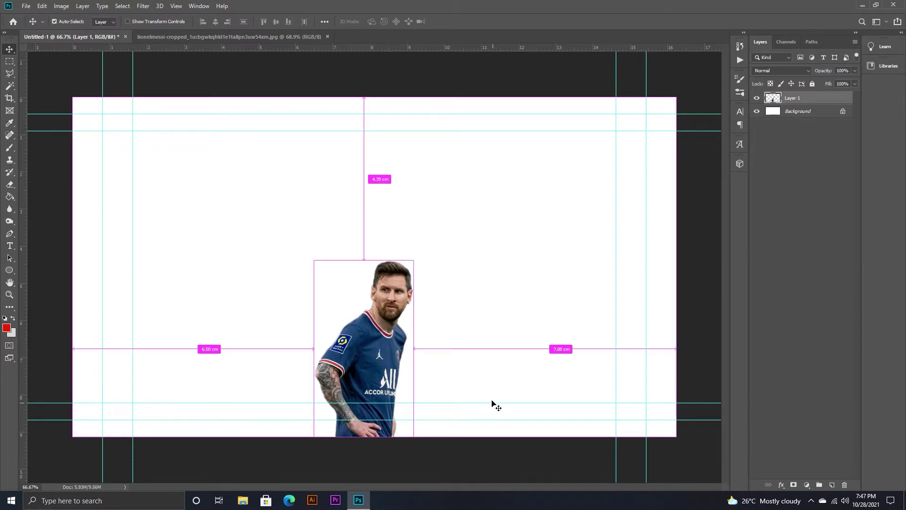
{"action": "key", "text": "ctrl+t"}
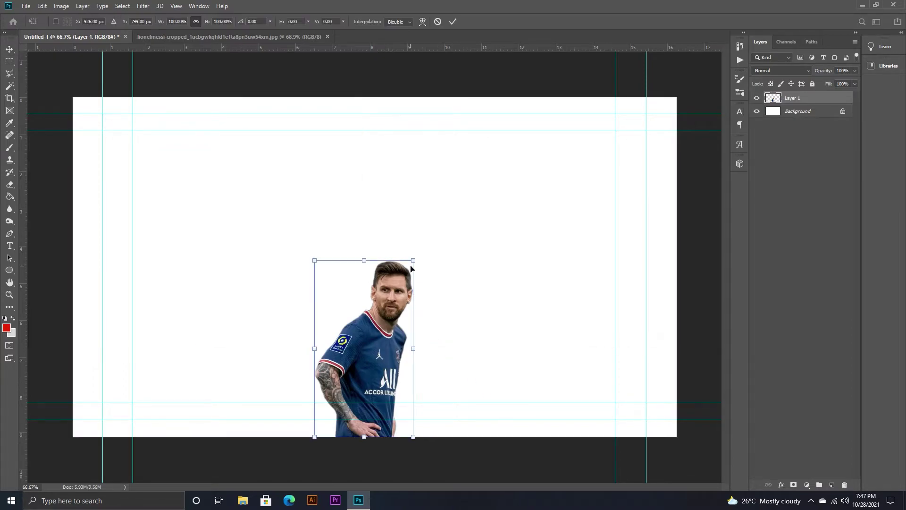
{"action": "left_click_drag", "start_coordinate": [418, 262], "coordinate": [483, 158]}
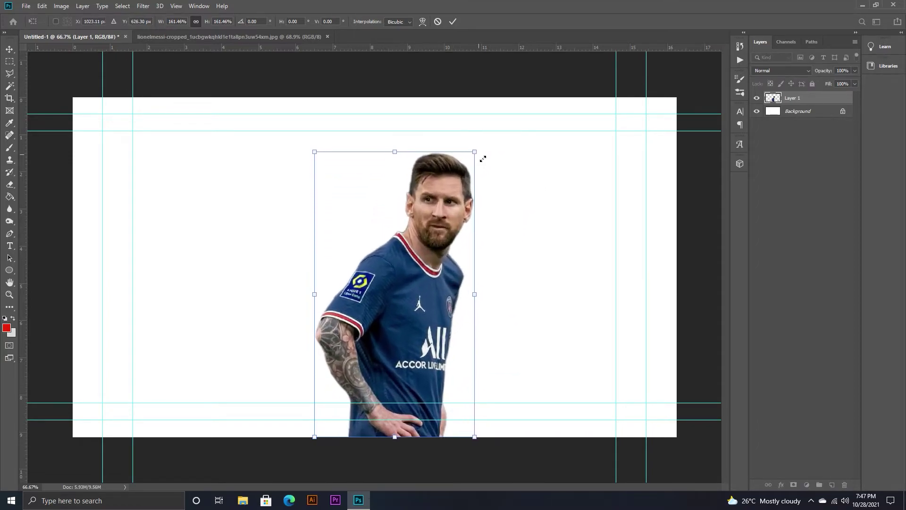
{"action": "left_click_drag", "start_coordinate": [415, 270], "coordinate": [402, 271]}
{"action": "key", "text": "Return"}
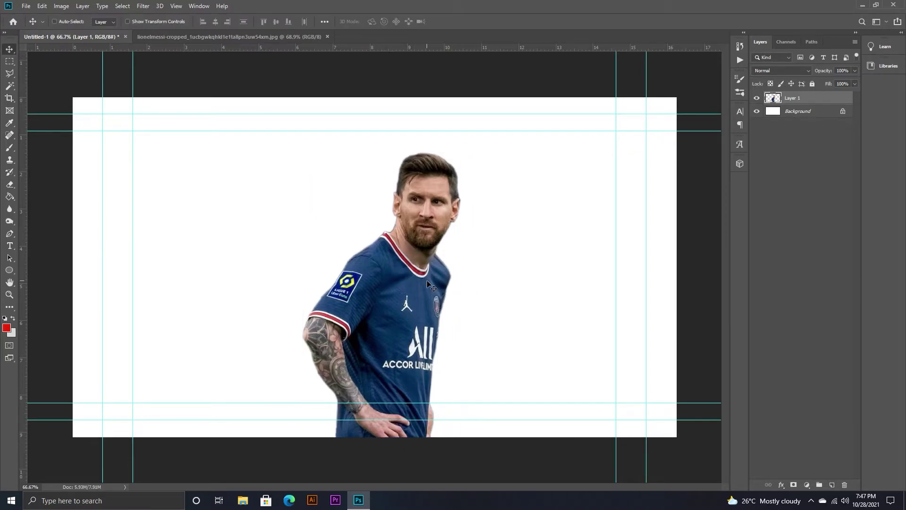
Step: Rename the player's layer as Messi and hide it
{"action": "scroll", "coordinate": [321, 387], "scroll_direction": "up", "scroll_amount": 5}
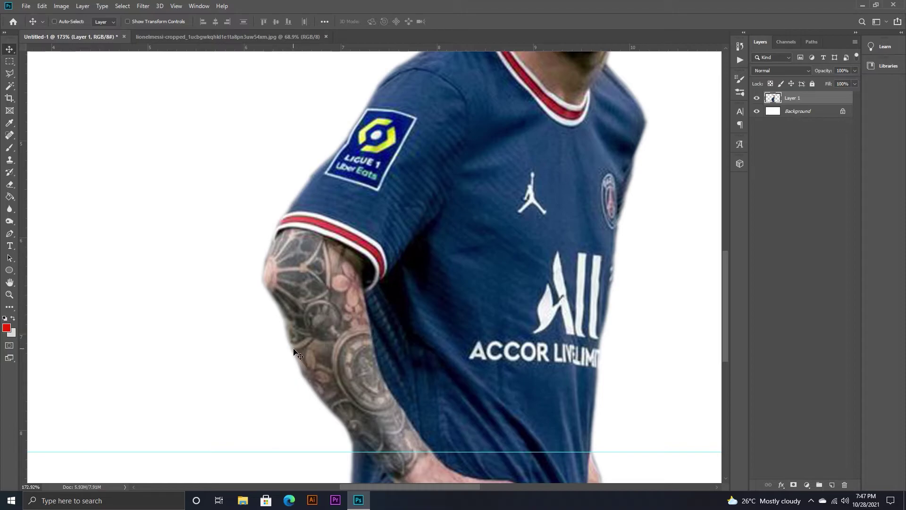
{"action": "left_click_drag", "start_coordinate": [320, 376], "coordinate": [361, 303]}
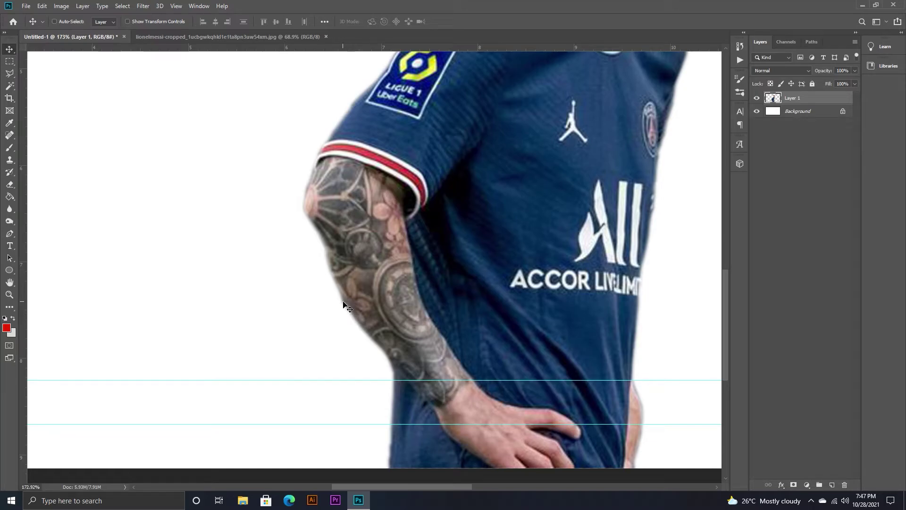
{"action": "scroll", "coordinate": [343, 310], "scroll_direction": "down", "scroll_amount": 5}
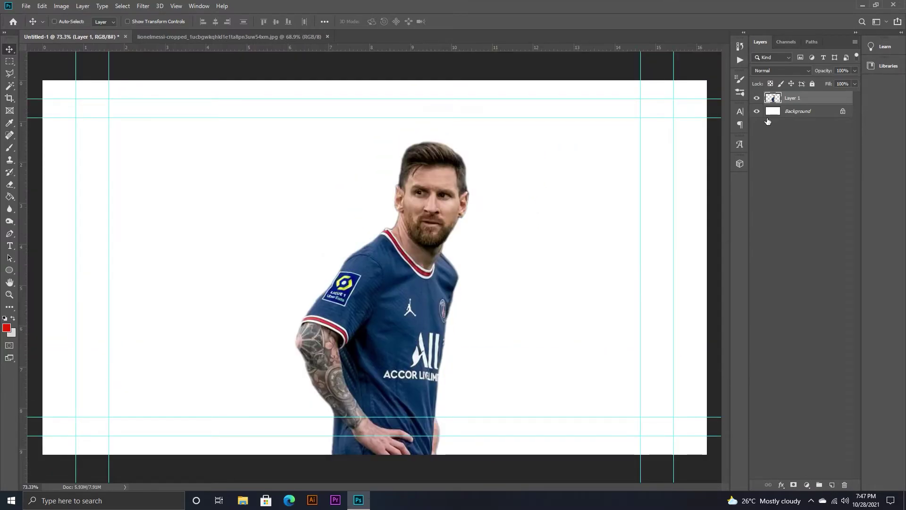
{"action": "double_click", "coordinate": [797, 98]}
{"action": "type", "text": "Messi"}
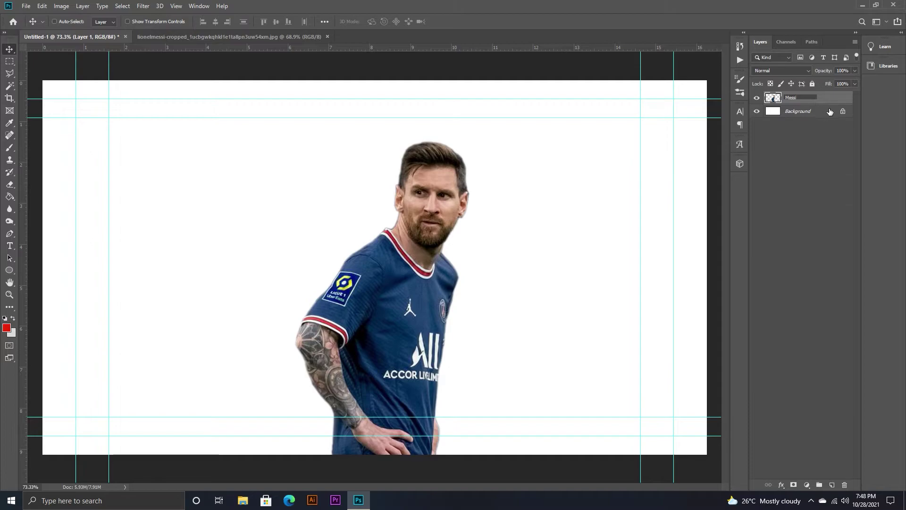
{"action": "key", "text": "Return"}
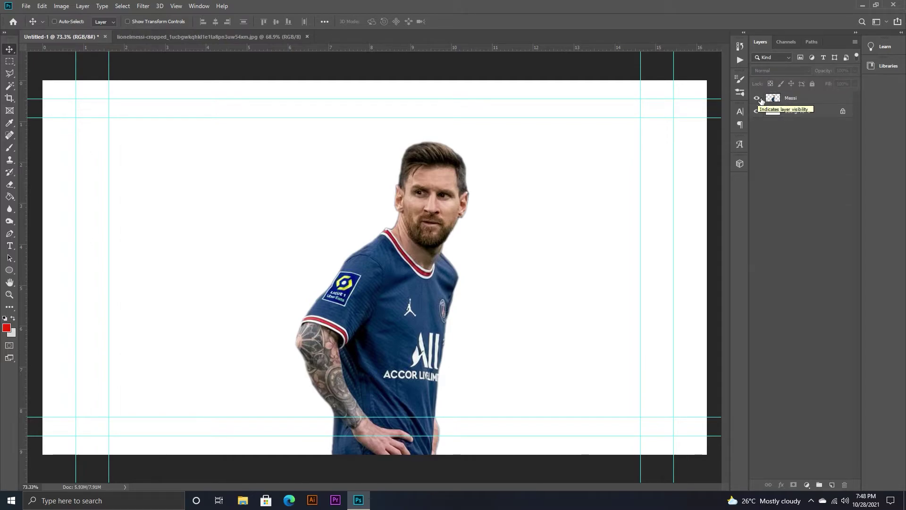
{"action": "left_click", "coordinate": [757, 98]}
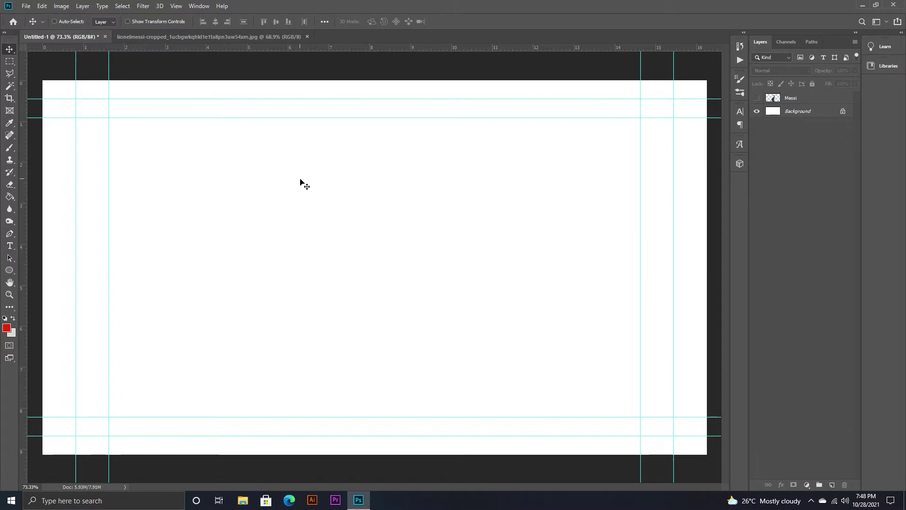
Step: Open the red-blue Background image and the Paris Saint-Germain logo file from the Messi folder
{"action": "key", "text": "ctrl+o"}
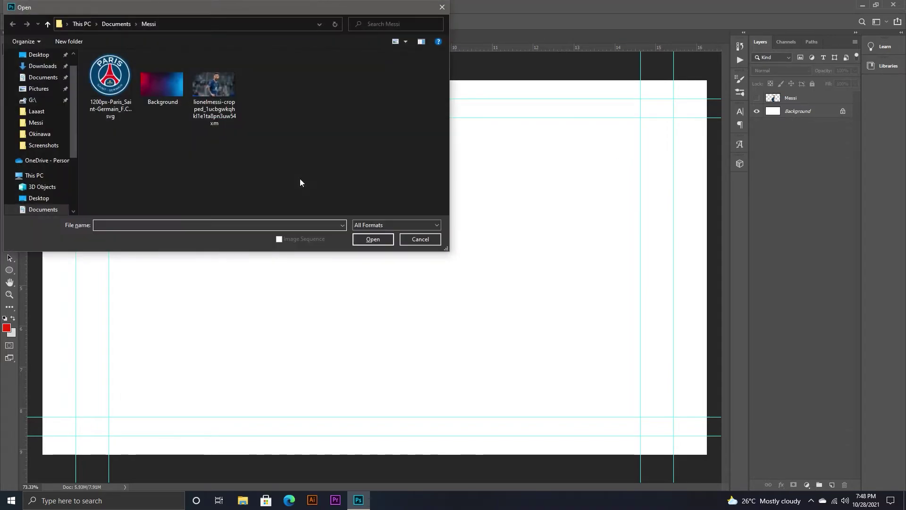
{"action": "left_click", "coordinate": [167, 90]}
{"action": "left_click", "coordinate": [118, 91], "text": "ctrl"}
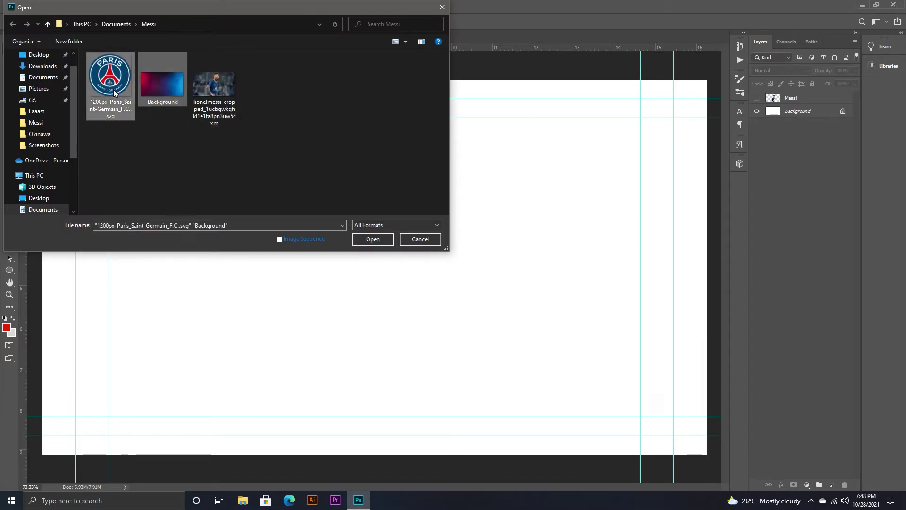
{"action": "left_click", "coordinate": [372, 240]}
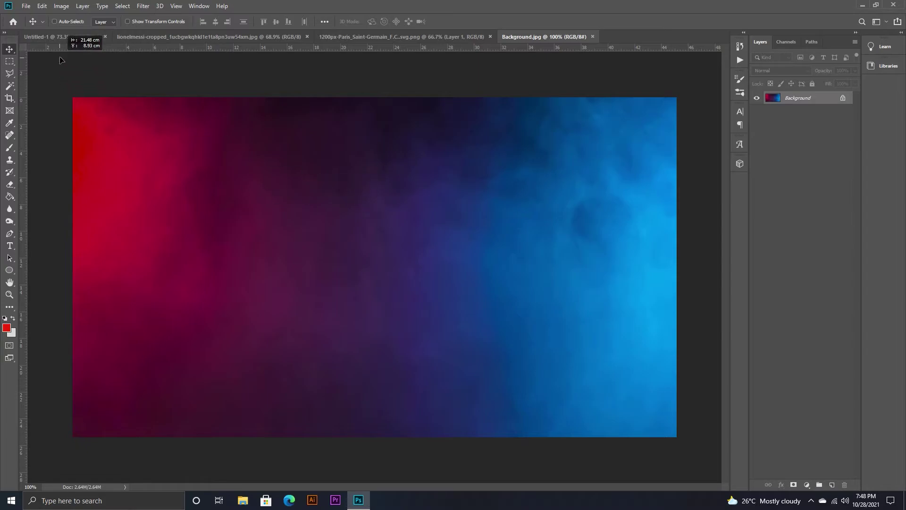
{"action": "left_click", "coordinate": [66, 37]}
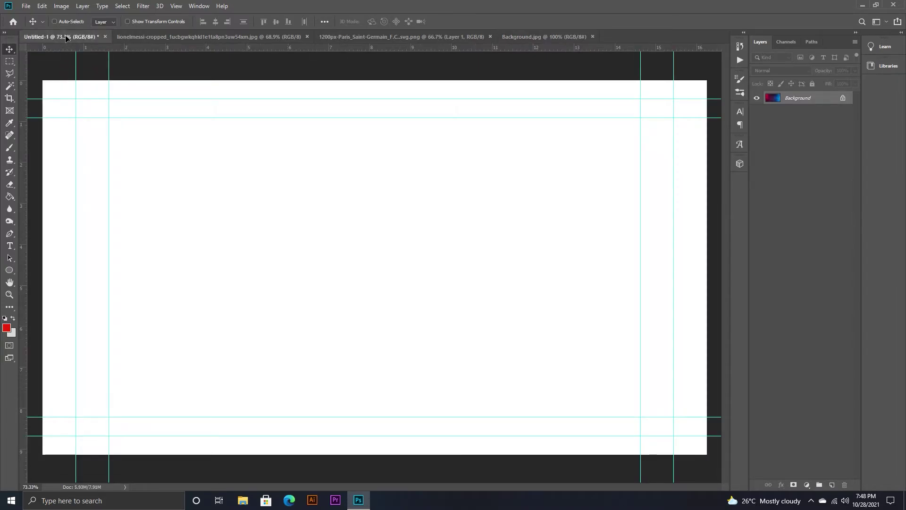
{"action": "left_click", "coordinate": [523, 38]}
{"action": "left_click_drag", "start_coordinate": [501, 135], "coordinate": [501, 173]}
{"action": "left_click", "coordinate": [527, 209]}
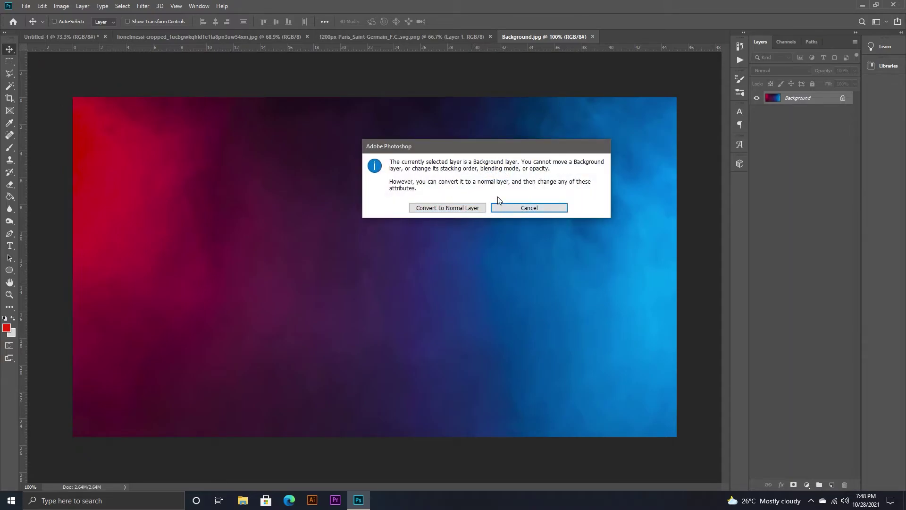
{"action": "left_click", "coordinate": [522, 209]}
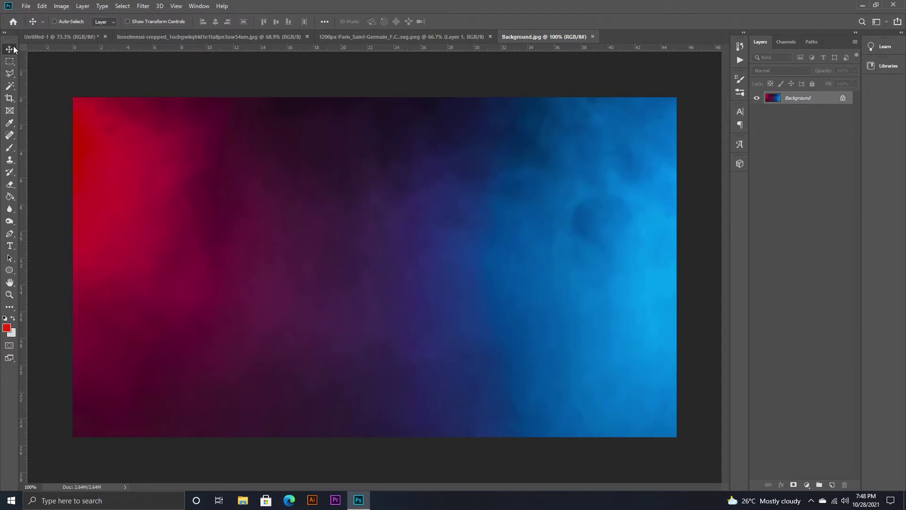
Step: Bring the red-blue background image into the Untitled-1 document and scale it to cover the whole canvas
{"action": "left_click_drag", "start_coordinate": [429, 183], "coordinate": [313, 218]}
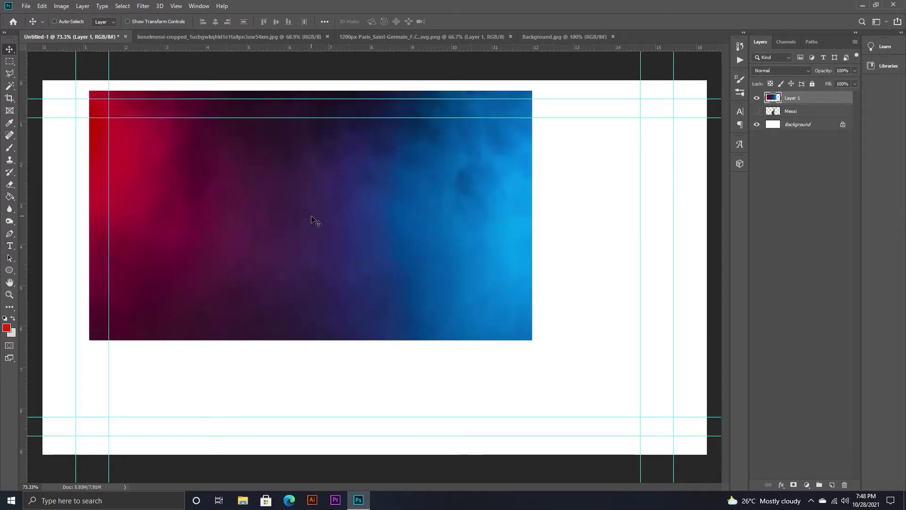
{"action": "left_click_drag", "start_coordinate": [387, 241], "coordinate": [358, 249]}
{"action": "key", "text": "ctrl+t"}
{"action": "left_click_drag", "start_coordinate": [492, 333], "coordinate": [714, 456]}
{"action": "key", "text": "Return"}
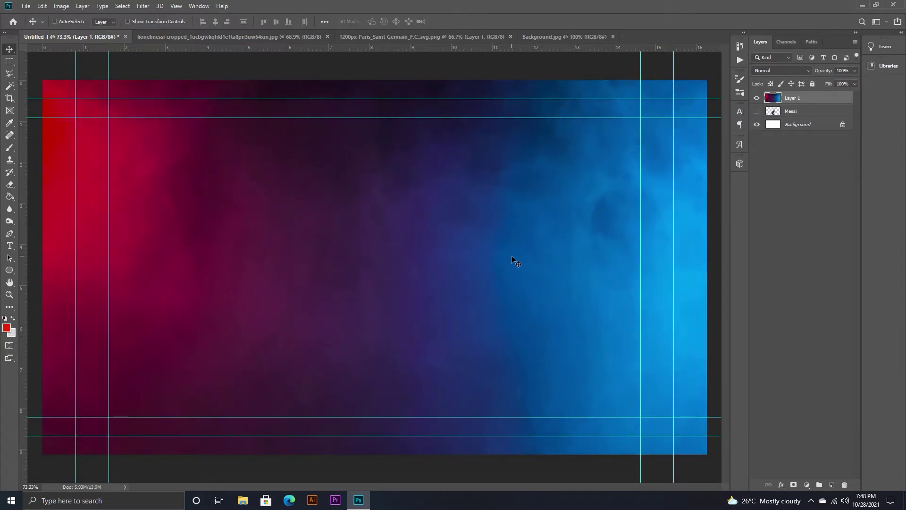
{"action": "left_click", "coordinate": [143, 6]}
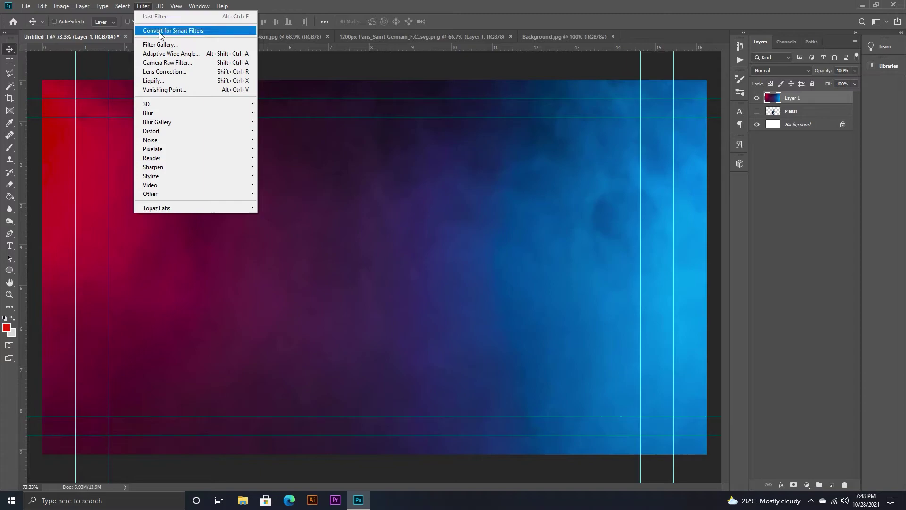
{"action": "mouse_move", "coordinate": [180, 115]}
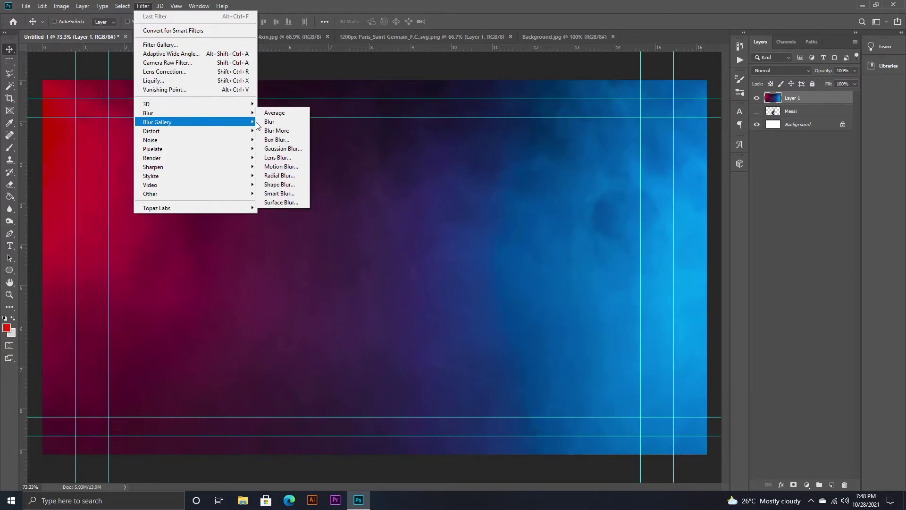
{"action": "left_click", "coordinate": [294, 152]}
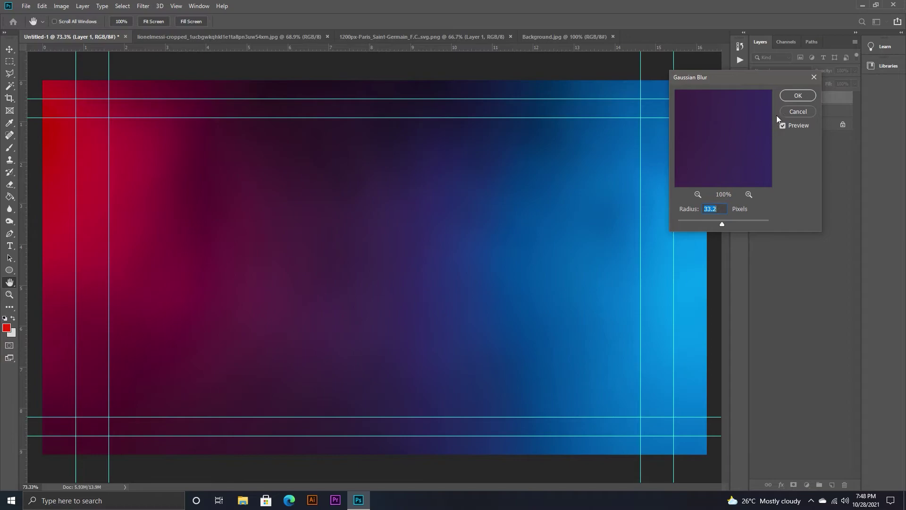
{"action": "left_click", "coordinate": [798, 113]}
{"action": "left_click", "coordinate": [143, 6]}
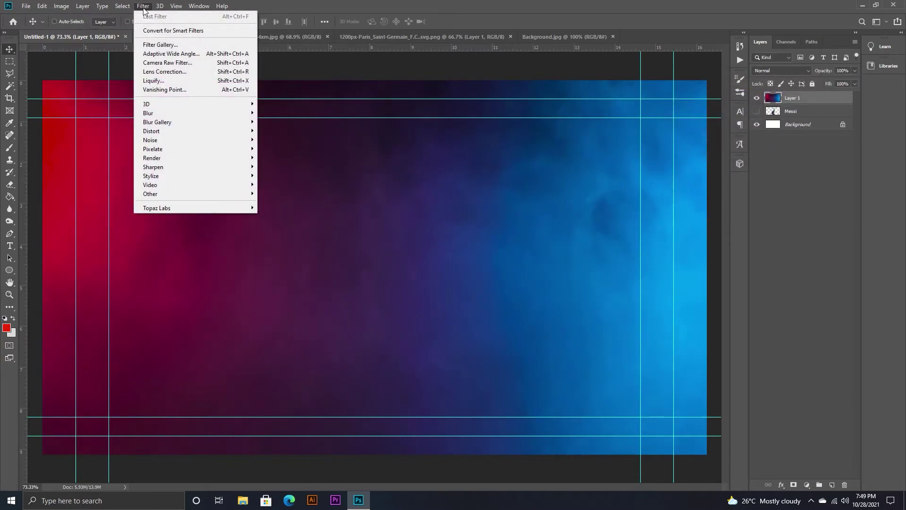
{"action": "left_click", "coordinate": [811, 100]}
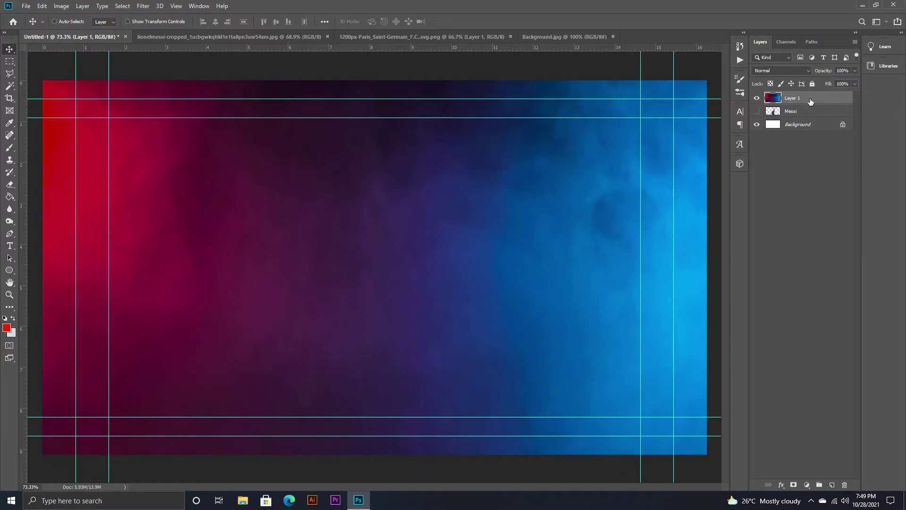
Step: Apply a Gaussian Blur with a radius of 7.4 pixels to the red-blue background layer
{"action": "left_click", "coordinate": [137, 7]}
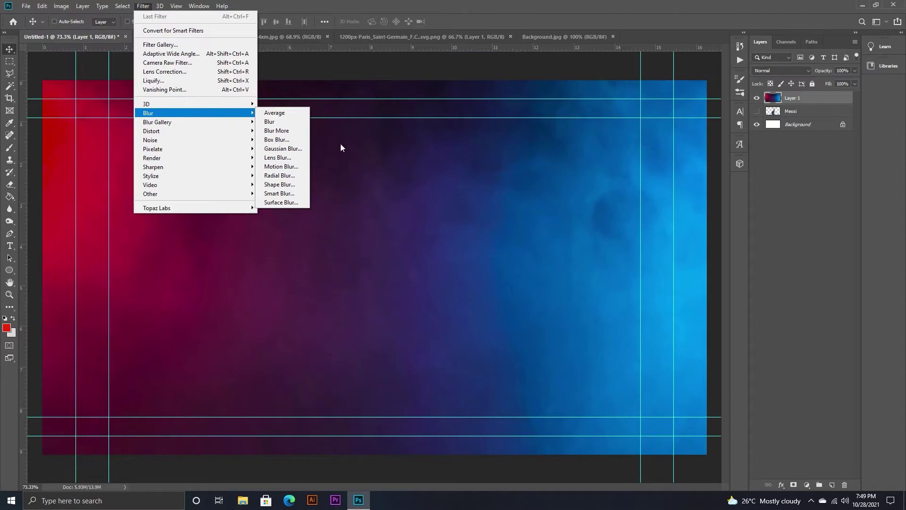
{"action": "left_click", "coordinate": [291, 148]}
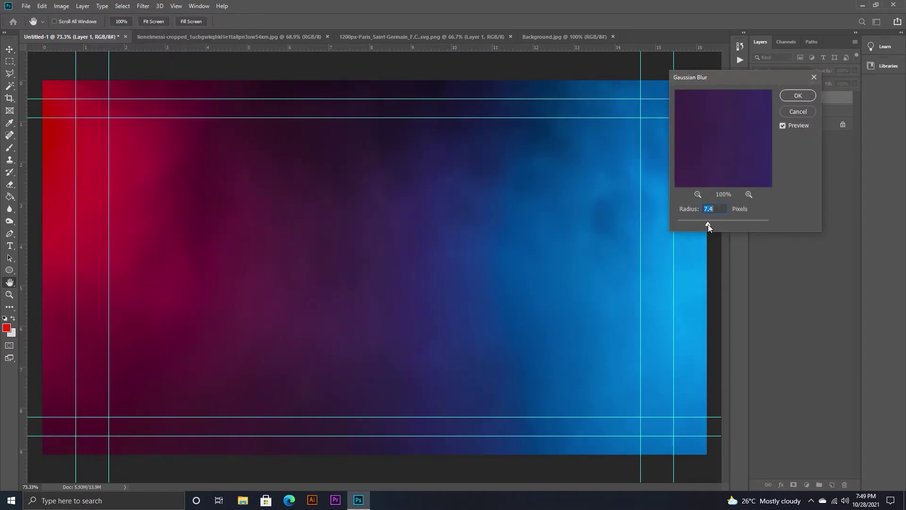
{"action": "left_click", "coordinate": [793, 97]}
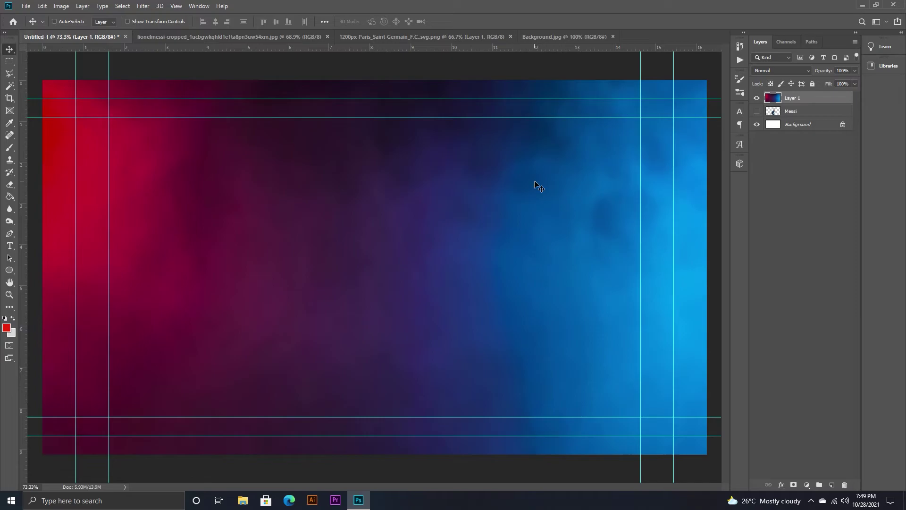
Step: Bring the Paris Saint-Germain logo into the Untitled-1 document, scale it to 64.28% and centre it on the canvas
{"action": "left_click", "coordinate": [309, 36]}
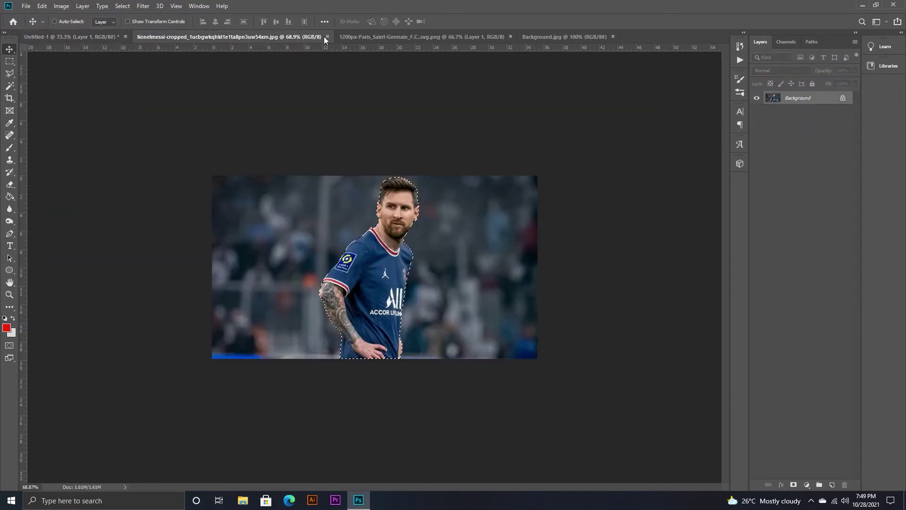
{"action": "left_click", "coordinate": [359, 37]}
{"action": "left_click_drag", "start_coordinate": [361, 159], "coordinate": [387, 269]}
{"action": "key", "text": "ctrl+t"}
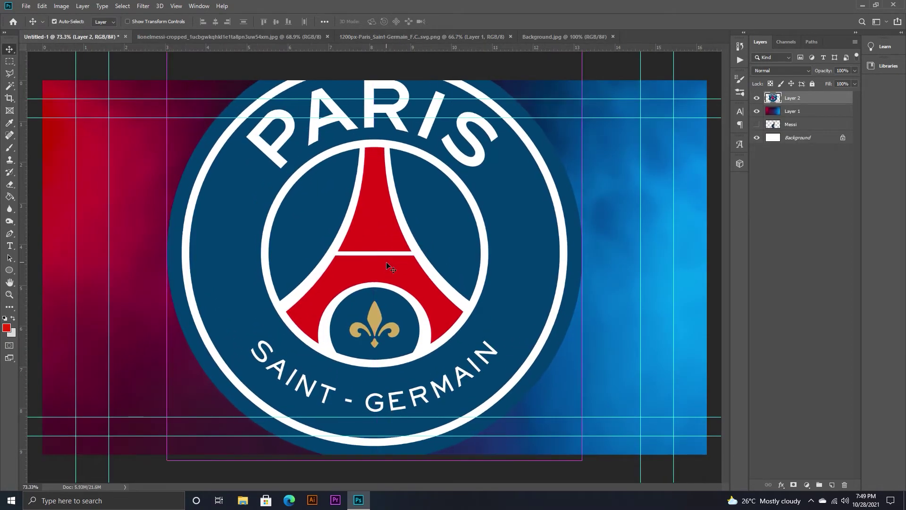
{"action": "left_click_drag", "start_coordinate": [586, 466], "coordinate": [434, 320]}
{"action": "left_click_drag", "start_coordinate": [378, 273], "coordinate": [444, 349]}
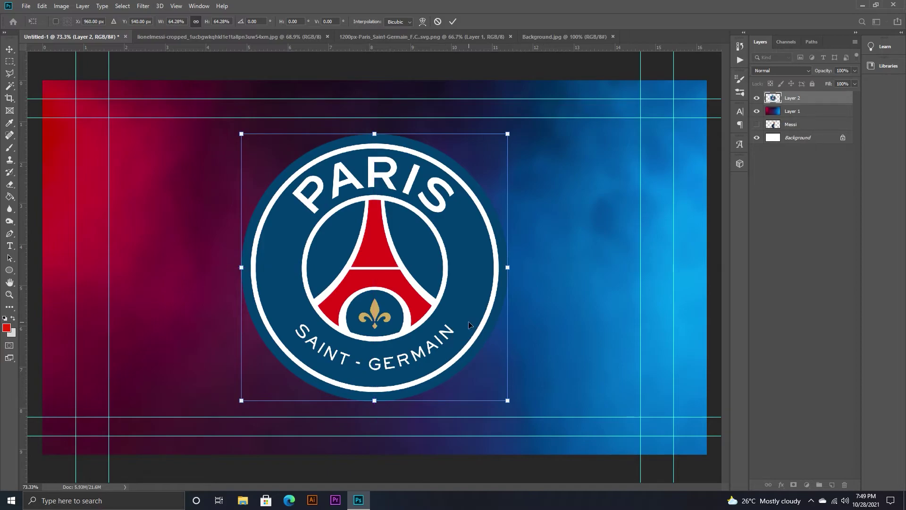
{"action": "key", "text": "Return"}
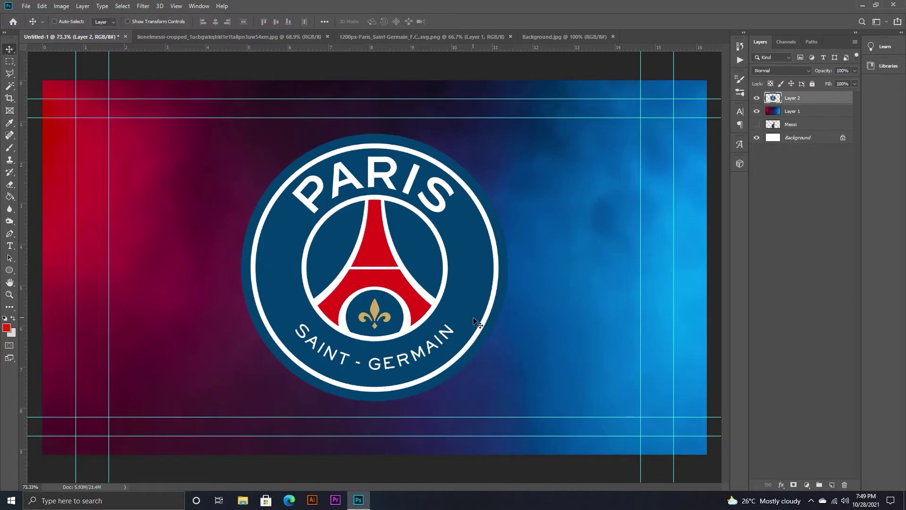
Step: Rename the club logo's layer as Logo and stack the layers with Messi on top, Logo beneath it and Layer 1 above Background
{"action": "double_click", "coordinate": [823, 101]}
{"action": "left_click", "coordinate": [879, 184]}
{"action": "double_click", "coordinate": [801, 100]}
{"action": "type", "text": "Logo"}
{"action": "key", "text": "Return"}
{"action": "left_click_drag", "start_coordinate": [806, 116], "coordinate": [831, 132]}
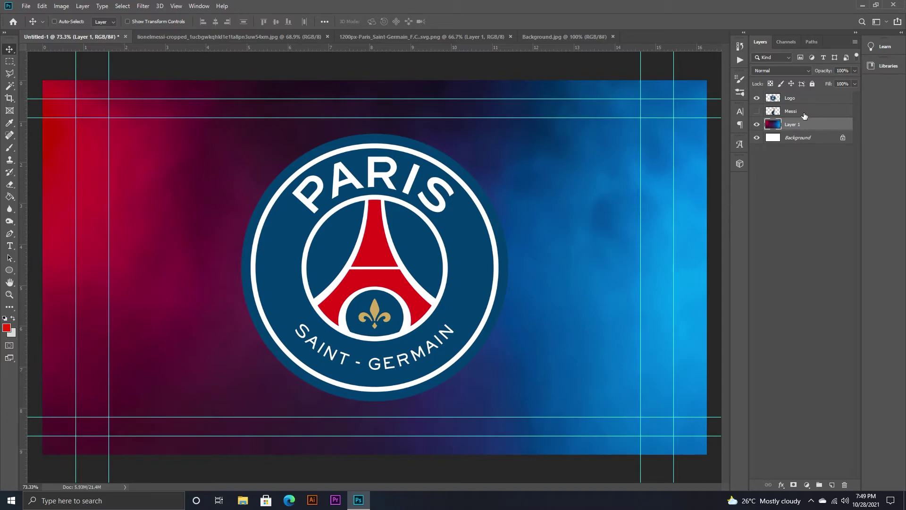
{"action": "left_click_drag", "start_coordinate": [804, 115], "coordinate": [805, 101]}
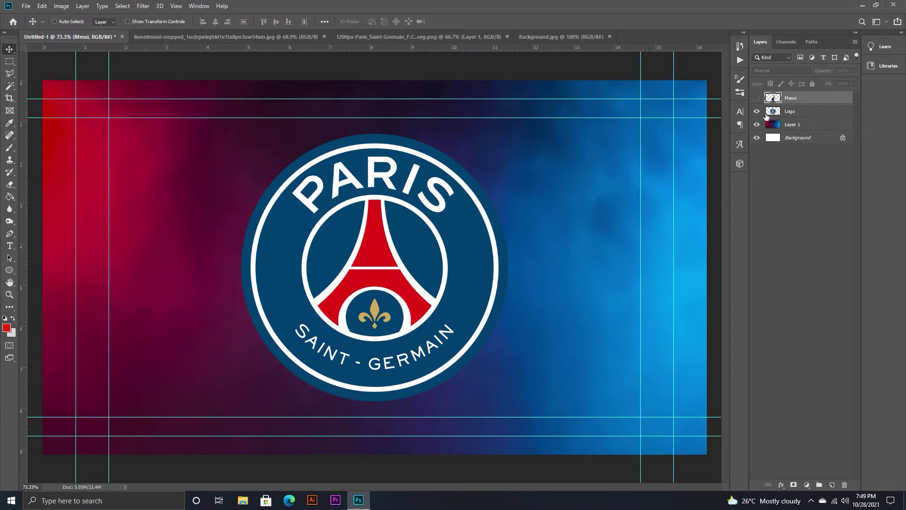
{"action": "left_click", "coordinate": [802, 118]}
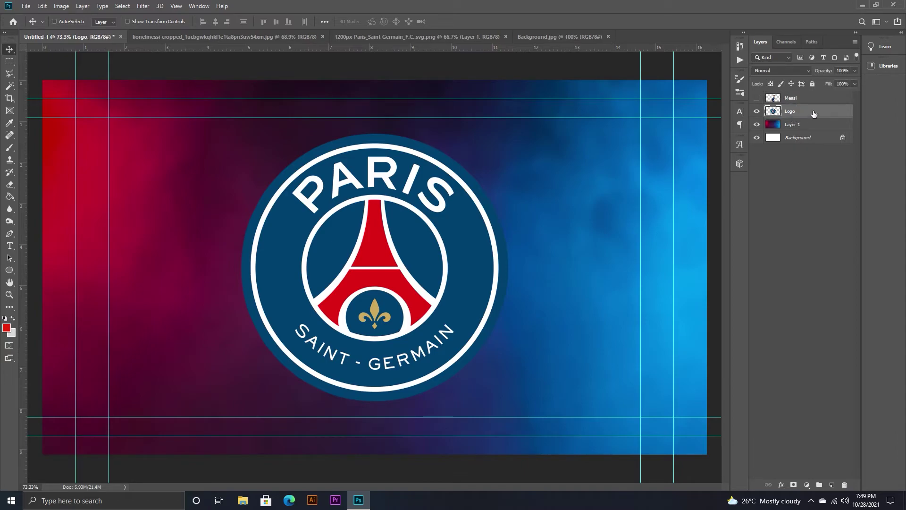
{"action": "double_click", "coordinate": [814, 114]}
{"action": "left_click", "coordinate": [890, 147]}
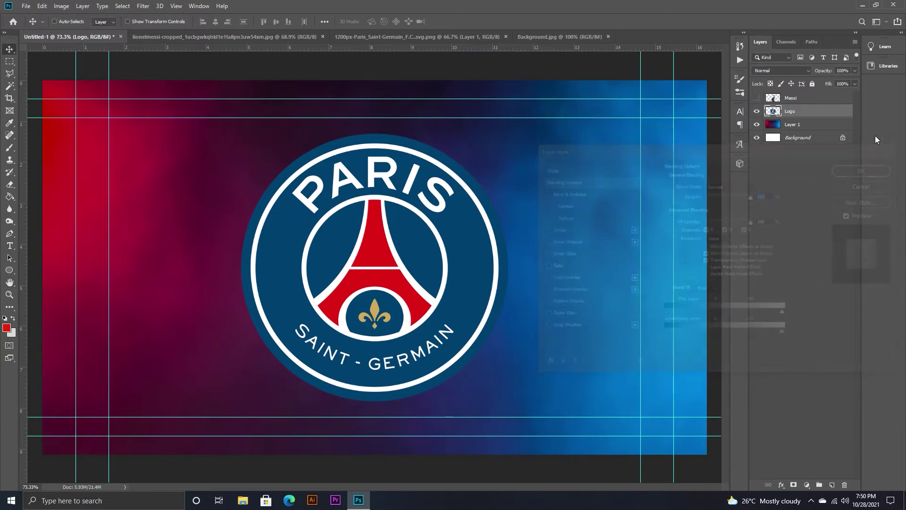
{"action": "double_click", "coordinate": [827, 111]}
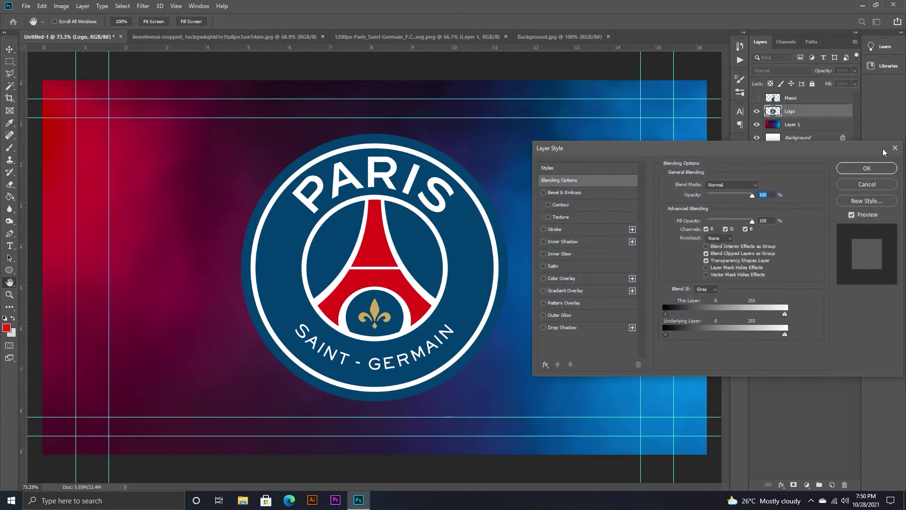
{"action": "left_click", "coordinate": [892, 149]}
Step: Set the Logo layer's opacity to 25% and its fill opacity to 78% in the blending options
{"action": "right_click", "coordinate": [811, 111]}
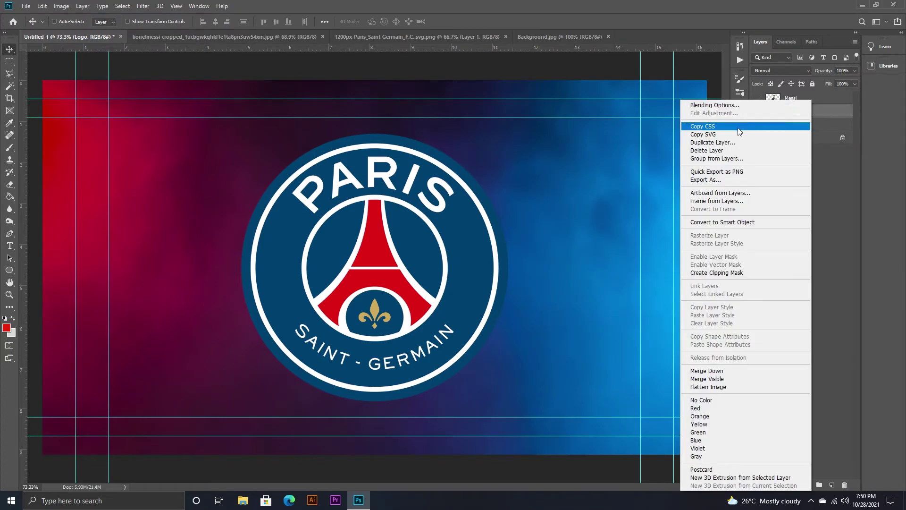
{"action": "left_click", "coordinate": [723, 106]}
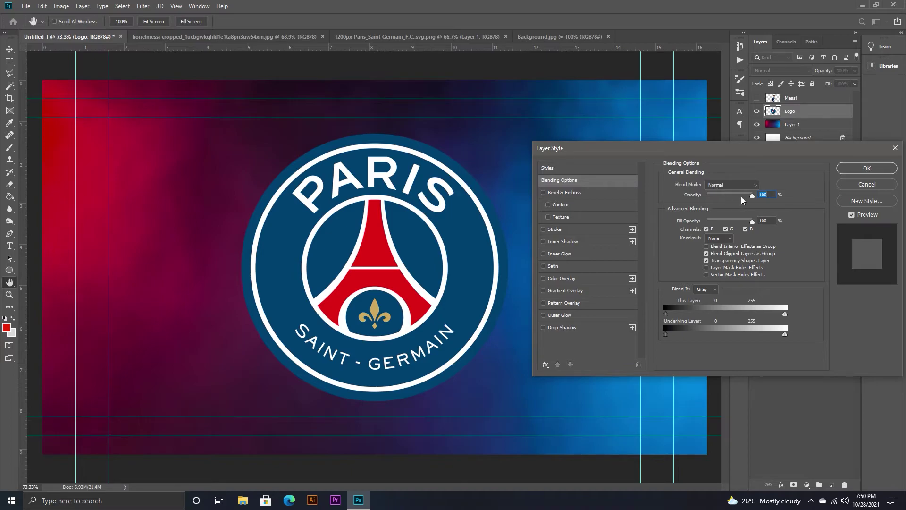
{"action": "left_click_drag", "start_coordinate": [746, 194], "coordinate": [718, 200]}
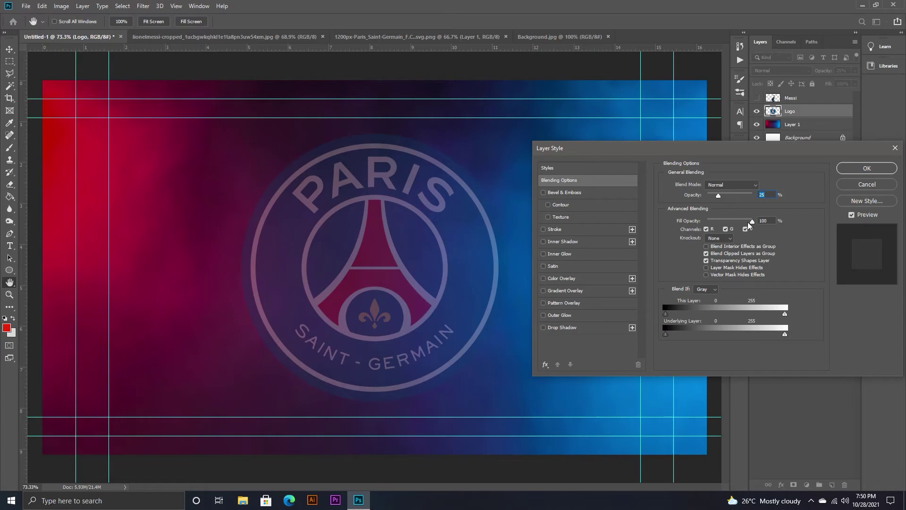
{"action": "left_click", "coordinate": [853, 171]}
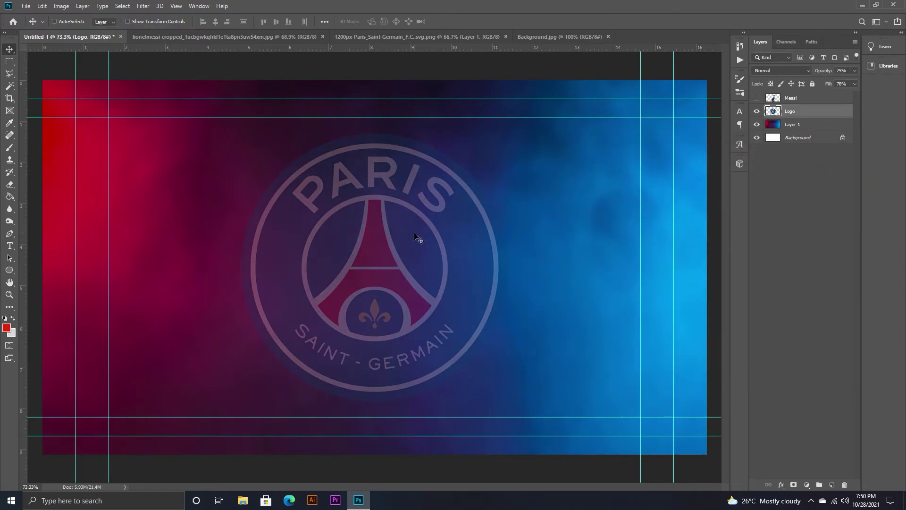
Step: Enlarge the faded logo slightly and keep it centred on the canvas
{"action": "key", "text": "ctrl+t"}
{"action": "left_click_drag", "start_coordinate": [512, 402], "coordinate": [542, 437]}
{"action": "key", "text": "ctrl+z"}
{"action": "left_click_drag", "start_coordinate": [516, 406], "coordinate": [529, 419]}
{"action": "left_click_drag", "start_coordinate": [465, 372], "coordinate": [452, 362]}
{"action": "key", "text": "Return"}
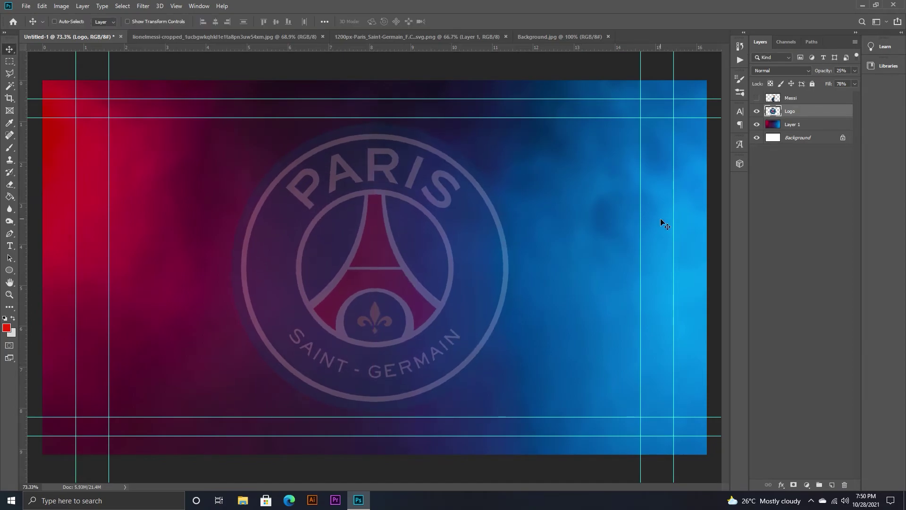
Step: Show the Messi layer in front of the faded logo
{"action": "left_click", "coordinate": [757, 99]}
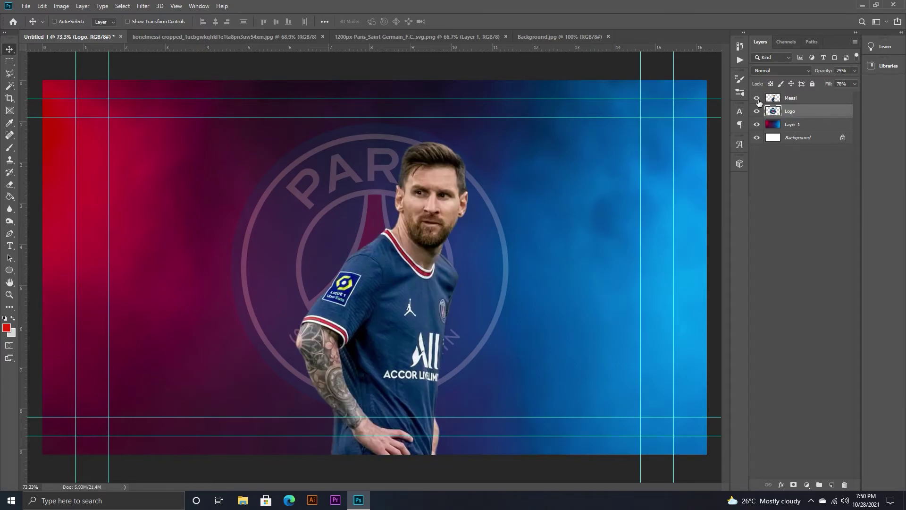
{"action": "key", "text": "ctrl+t"}
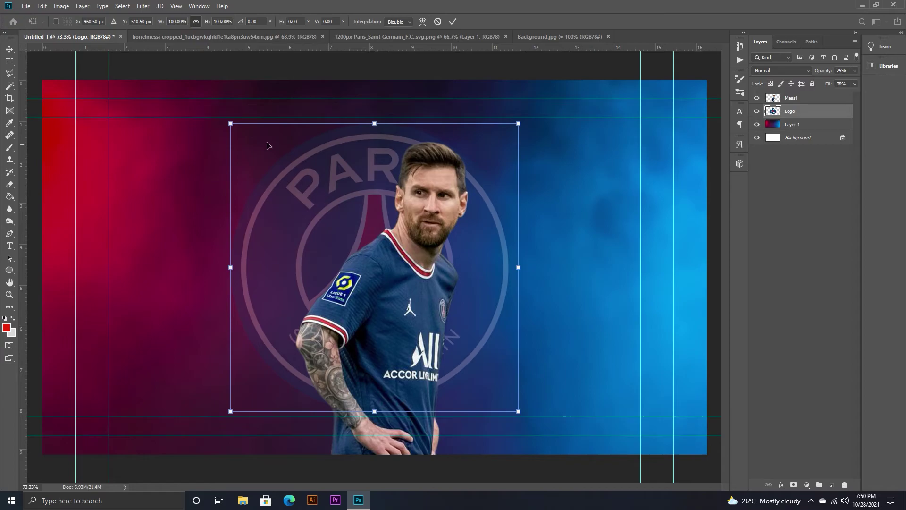
{"action": "key", "text": "Return"}
Step: Enlarge the player on the Messi layer up to the upper inner guide and shift him slightly to the left
{"action": "right_click", "coordinate": [387, 284]}
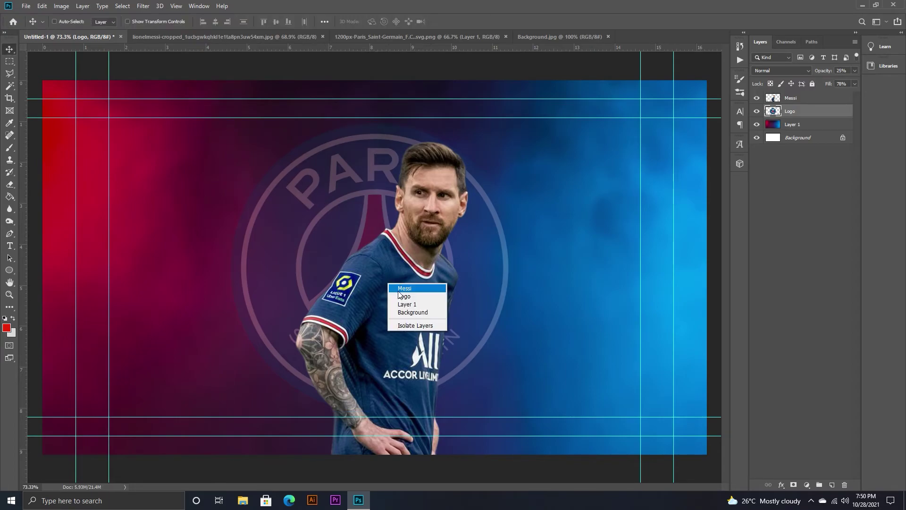
{"action": "left_click", "coordinate": [399, 289]}
{"action": "key", "text": "ctrl+t"}
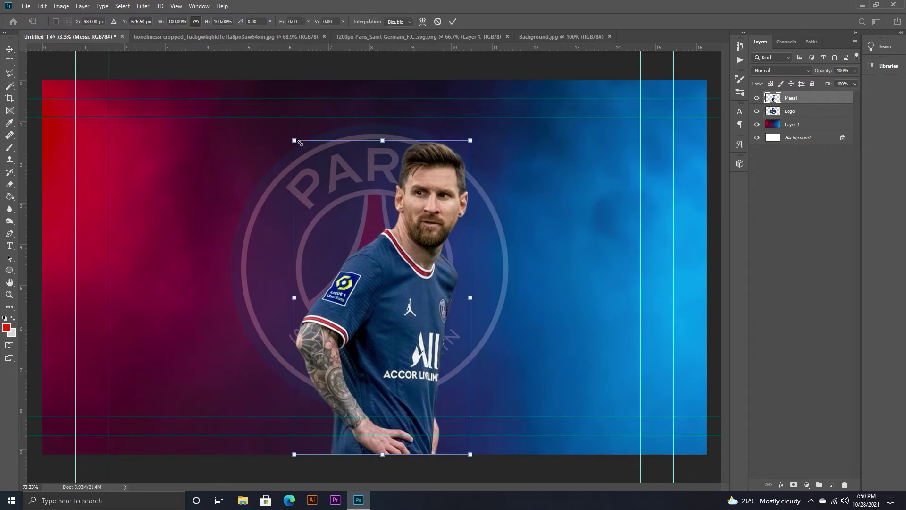
{"action": "left_click_drag", "start_coordinate": [298, 141], "coordinate": [279, 115]}
{"action": "key", "text": "Return"}
{"action": "left_click_drag", "start_coordinate": [421, 285], "coordinate": [410, 283]}
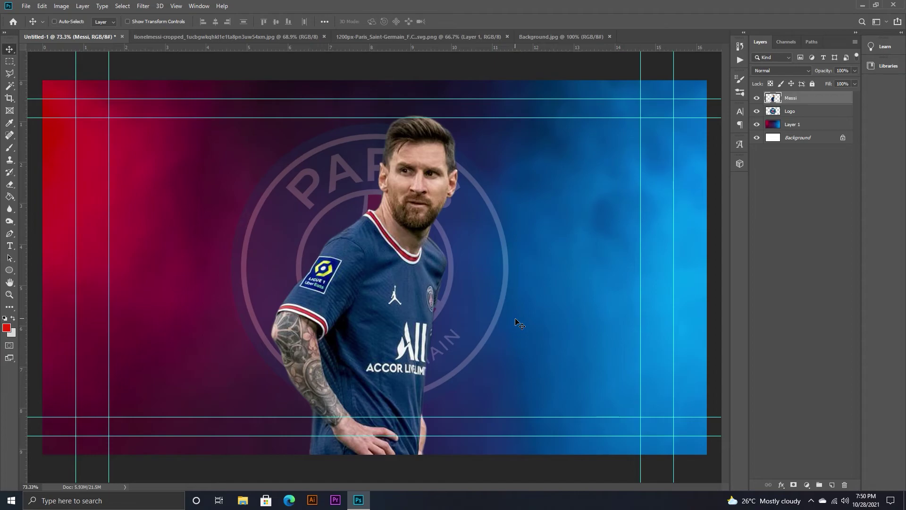
Step: Add a text layer reading MESSI in the canvas area beside the player, using the white Fugaz One font
{"action": "left_click", "coordinate": [9, 246]}
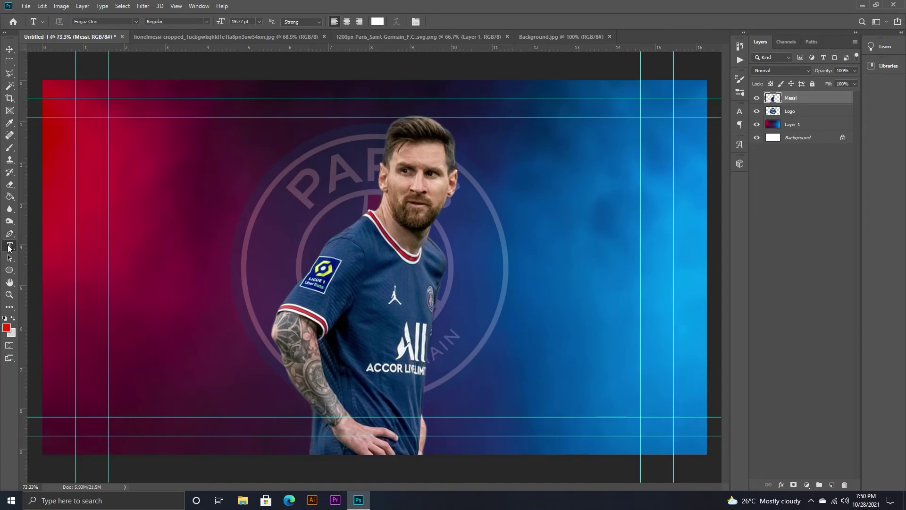
{"action": "left_click", "coordinate": [129, 235]}
{"action": "type", "text": "MESSI"}
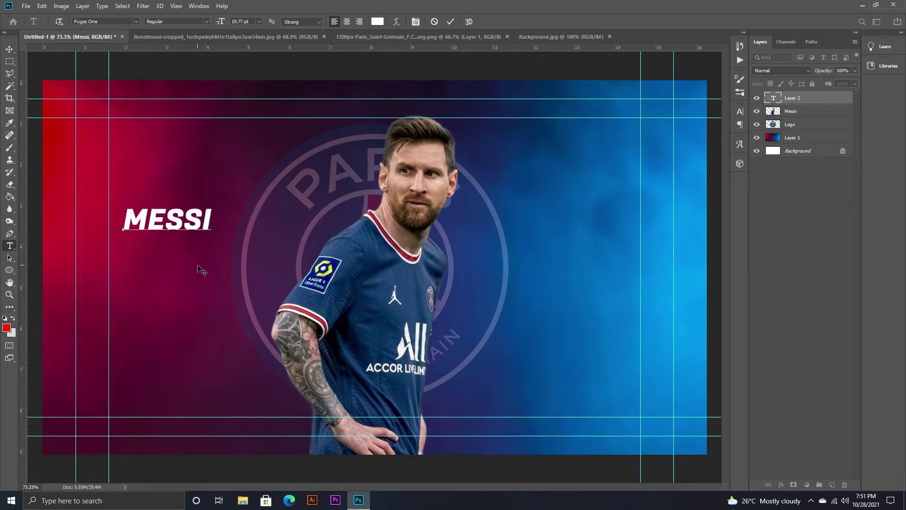
Step: Enlarge the whole MESSI text to a font size of 85.77 pt
{"action": "key", "text": "ctrl+a"}
{"action": "key", "text": "ctrl+shift+period"}
{"action": "key", "text": "ctrl+shift+period"}
{"action": "key", "text": "ctrl+shift+period"}
{"action": "key", "text": "ctrl+shift+period"}
{"action": "key", "text": "ctrl+shift+period"}
{"action": "key", "text": "ctrl+shift+period"}
{"action": "key", "text": "ctrl+shift+period"}
{"action": "key", "text": "ctrl+shift+period"}
{"action": "key", "text": "ctrl+shift+period"}
{"action": "key", "text": "ctrl+shift+period"}
{"action": "key", "text": "ctrl+shift+period"}
{"action": "key", "text": "ctrl+shift+period"}
{"action": "key", "text": "ctrl+shift+period"}
{"action": "key", "text": "ctrl+shift+period"}
{"action": "key", "text": "ctrl+shift+period"}
{"action": "key", "text": "ctrl+shift+period"}
{"action": "key", "text": "ctrl+shift+period"}
{"action": "key", "text": "ctrl+shift+period"}
{"action": "key", "text": "ctrl+shift+period"}
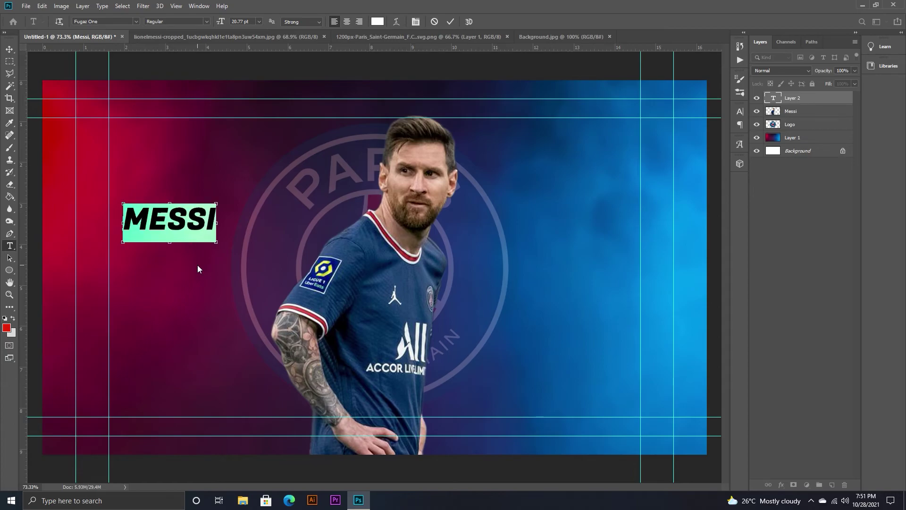
{"action": "key", "text": "ctrl+shift+period"}
{"action": "key", "text": "ctrl+shift+period"}
{"action": "key", "text": "ctrl+shift+period"}
{"action": "key", "text": "ctrl+shift+period"}
{"action": "key", "text": "ctrl+shift+period"}
{"action": "key", "text": "ctrl+shift+period"}
{"action": "key", "text": "ctrl+shift+period"}
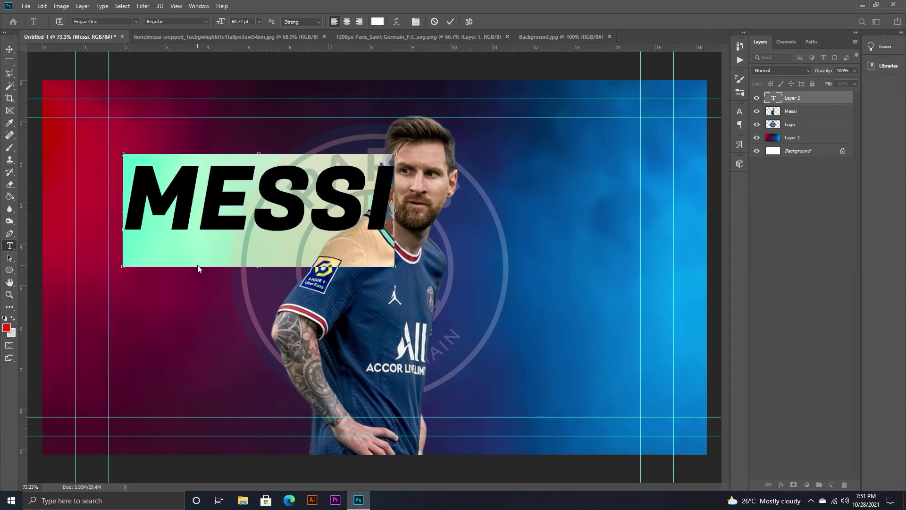
{"action": "key", "text": "ctrl+shift+period"}
{"action": "key", "text": "ctrl+shift+period"}
{"action": "key", "text": "ctrl+shift+period"}
{"action": "key", "text": "ctrl+shift+period"}
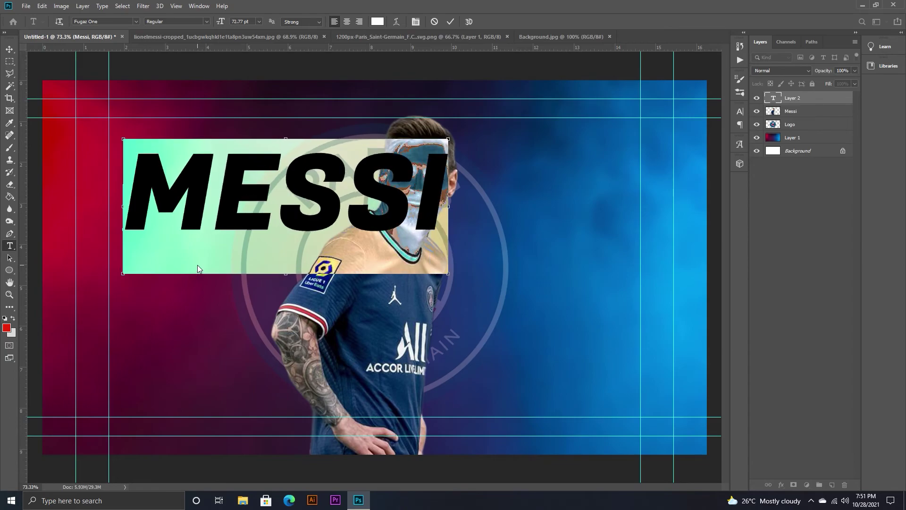
{"action": "key", "text": "ctrl+shift+period"}
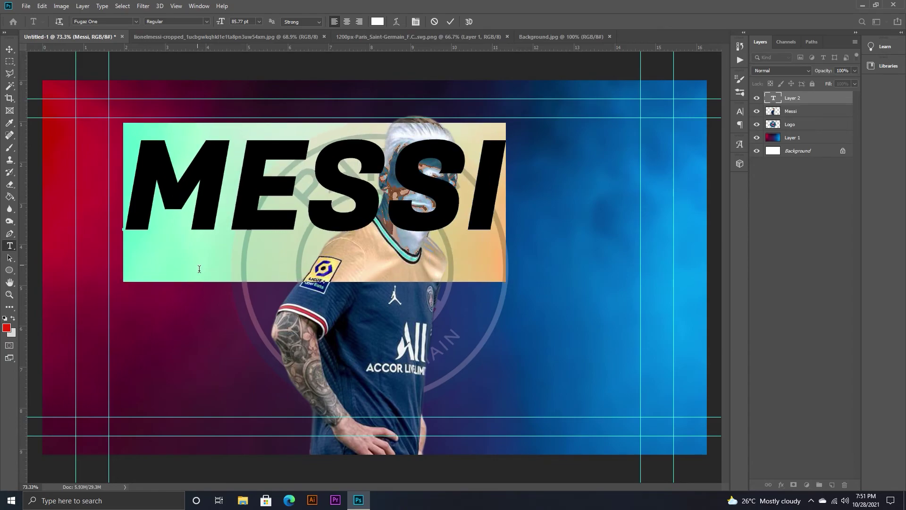
Step: Widen the letter spacing of the MESSI text by setting its tracking to 260
{"action": "left_click", "coordinate": [739, 112]}
{"action": "left_click_drag", "start_coordinate": [688, 146], "coordinate": [698, 150]}
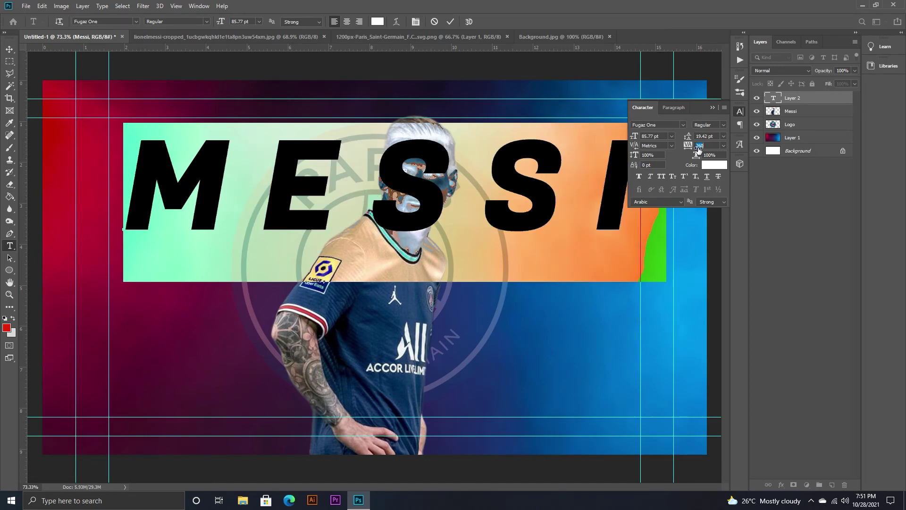
{"action": "left_click", "coordinate": [740, 112]}
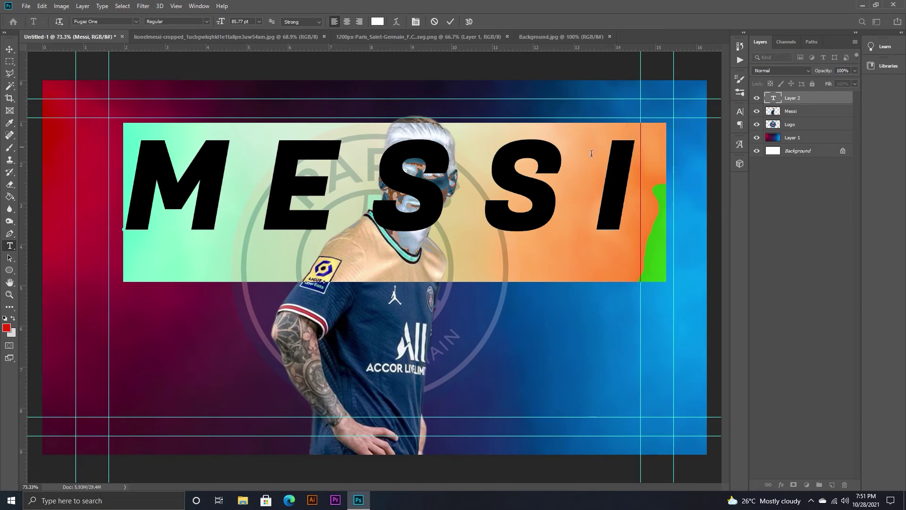
Step: Move the MESSI text down to the player's chest level and place its layer behind the player, just below the Messi layer
{"action": "left_click", "coordinate": [9, 49]}
{"action": "left_click_drag", "start_coordinate": [531, 226], "coordinate": [534, 355]}
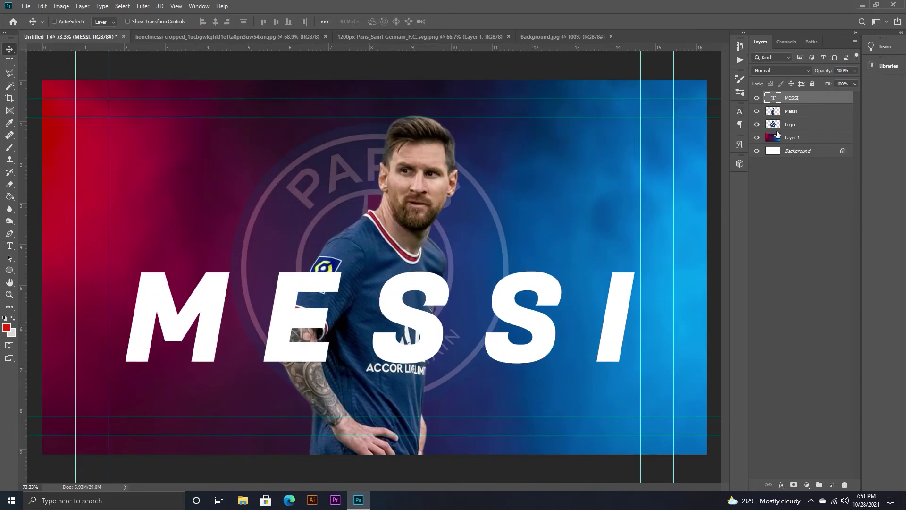
{"action": "left_click_drag", "start_coordinate": [800, 102], "coordinate": [809, 120]}
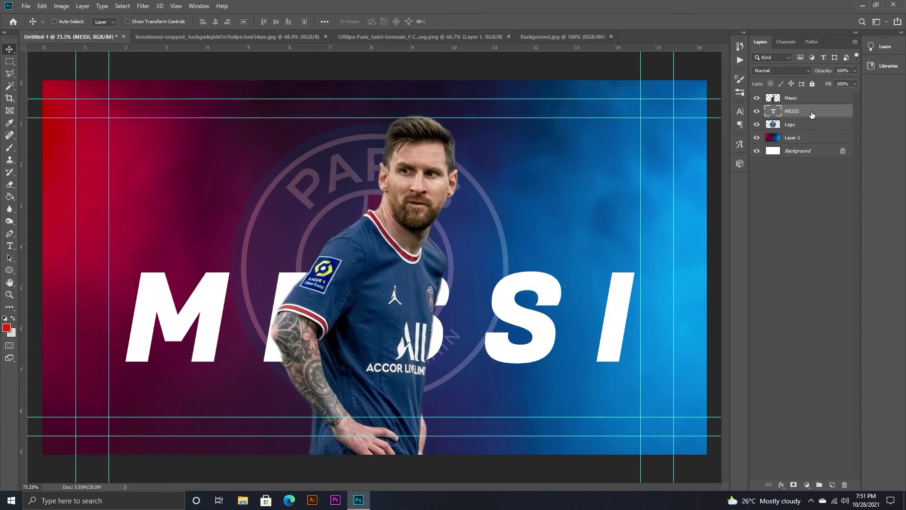
Step: Add a gradient overlay to the MESSI text layer and set the first colour stop to dark red a30037, sampled from the background
{"action": "right_click", "coordinate": [832, 109]}
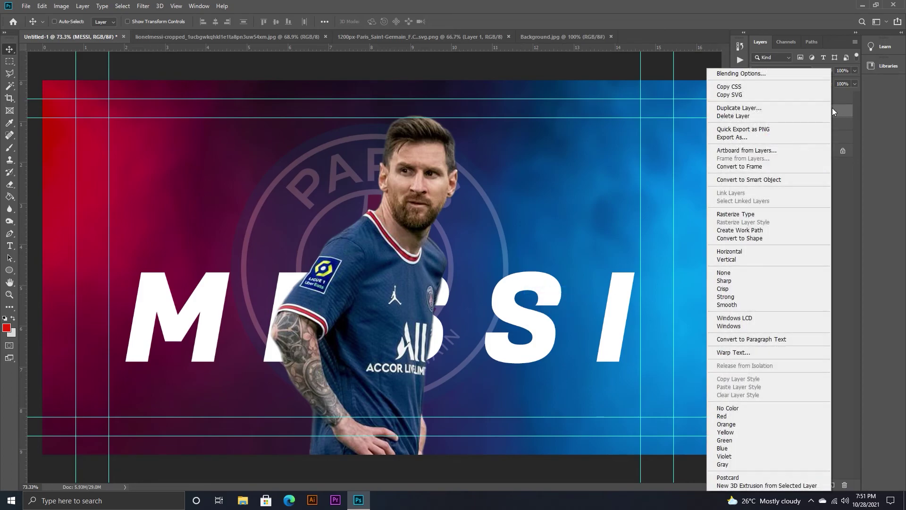
{"action": "left_click", "coordinate": [740, 73]}
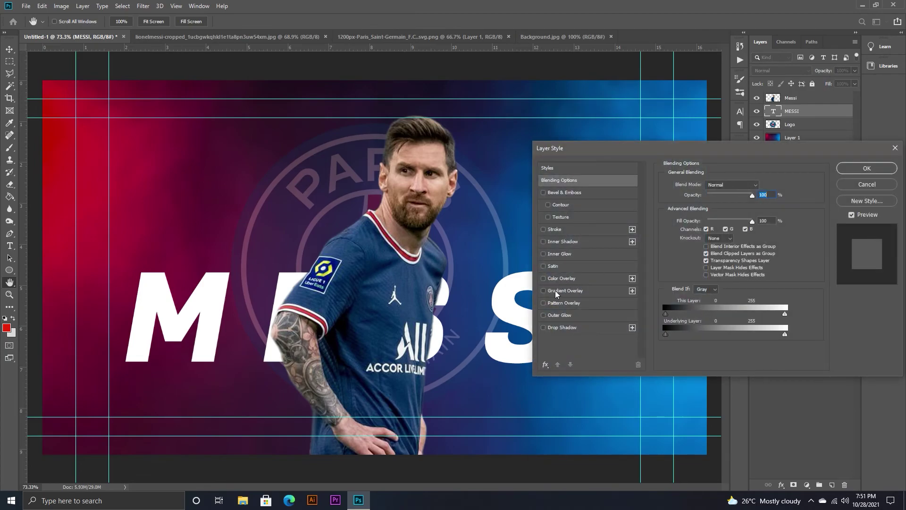
{"action": "left_click", "coordinate": [555, 290]}
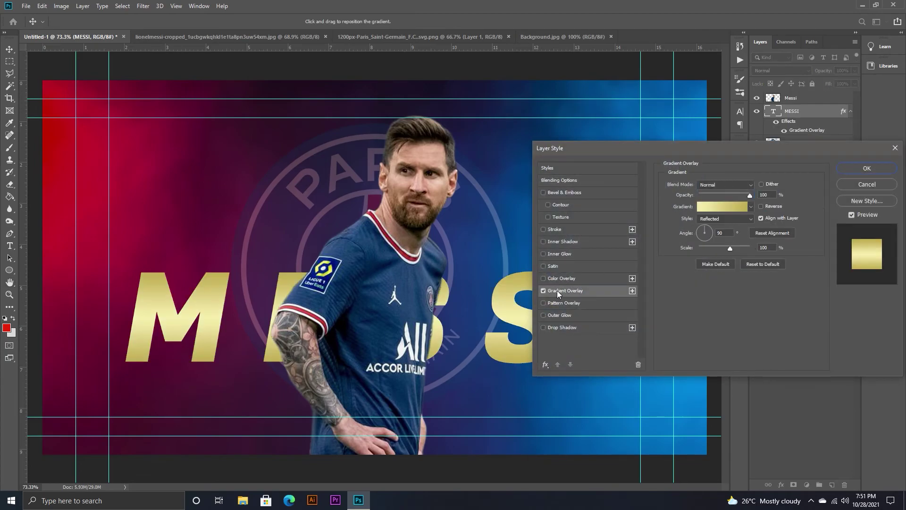
{"action": "left_click", "coordinate": [729, 207]}
{"action": "left_click", "coordinate": [644, 236]}
{"action": "double_click", "coordinate": [645, 236]}
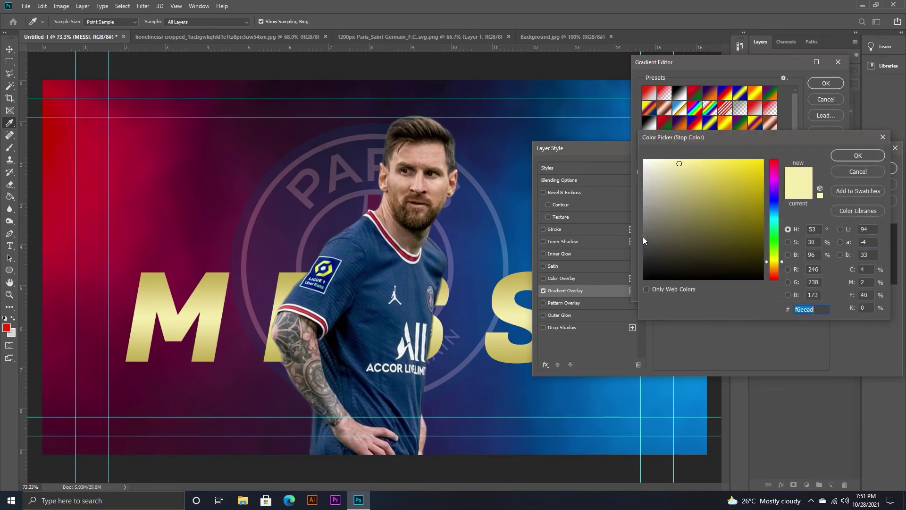
{"action": "left_click", "coordinate": [134, 202]}
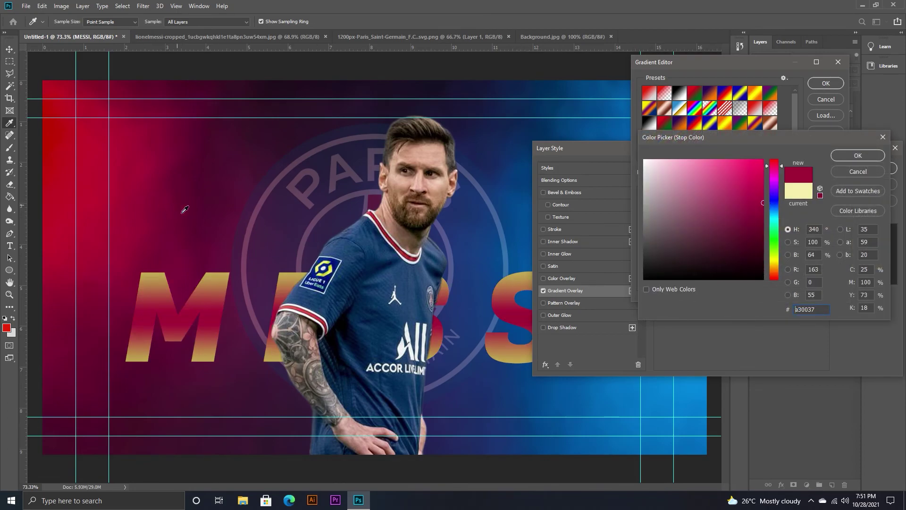
{"action": "left_click", "coordinate": [855, 156]}
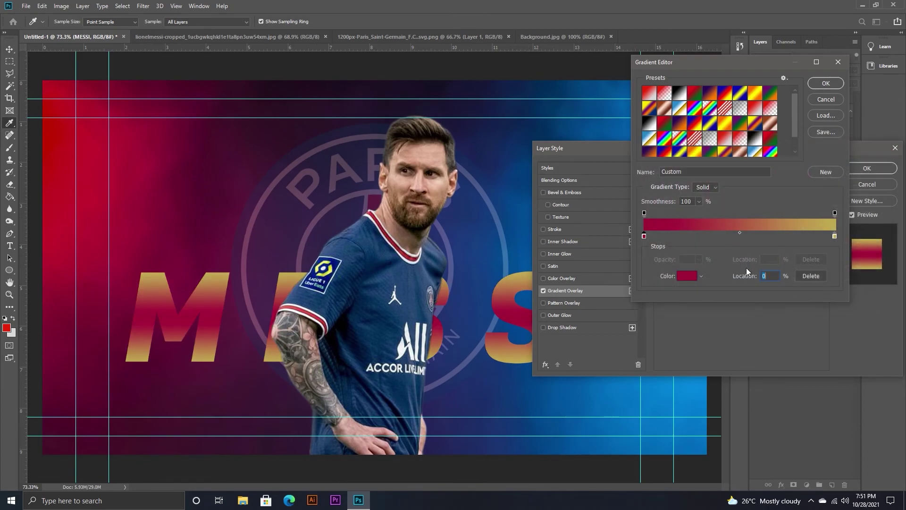
Step: Set the text gradient's end colour stop to blue 00498e, sampled from the background, and accept the gradient
{"action": "double_click", "coordinate": [834, 237]}
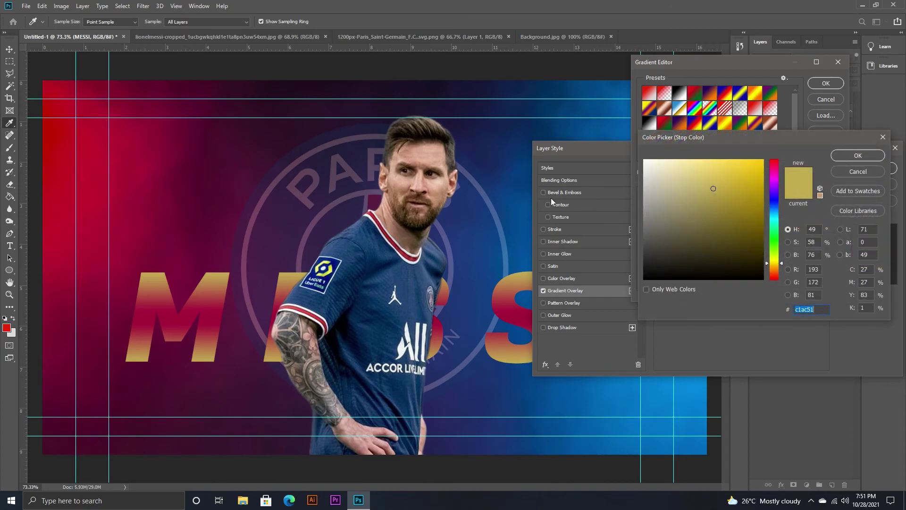
{"action": "left_click", "coordinate": [526, 205]}
{"action": "left_click", "coordinate": [861, 161]}
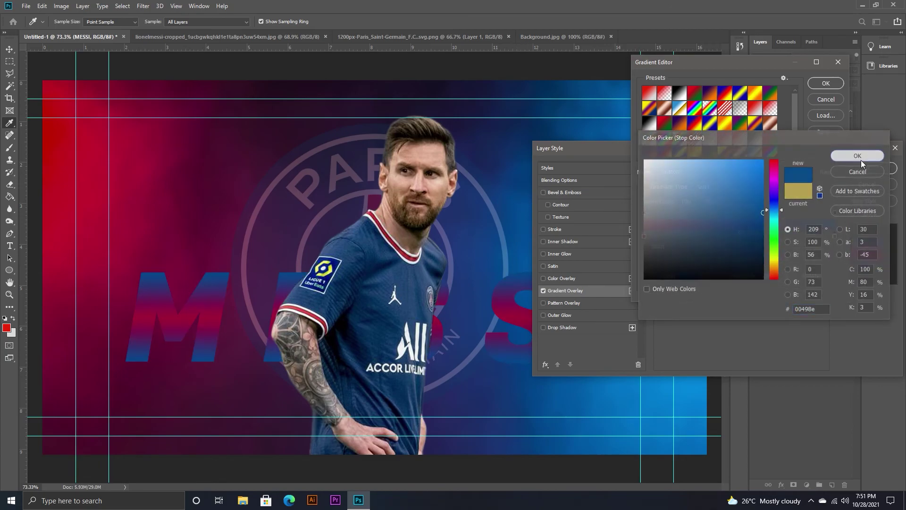
{"action": "left_click", "coordinate": [826, 83]}
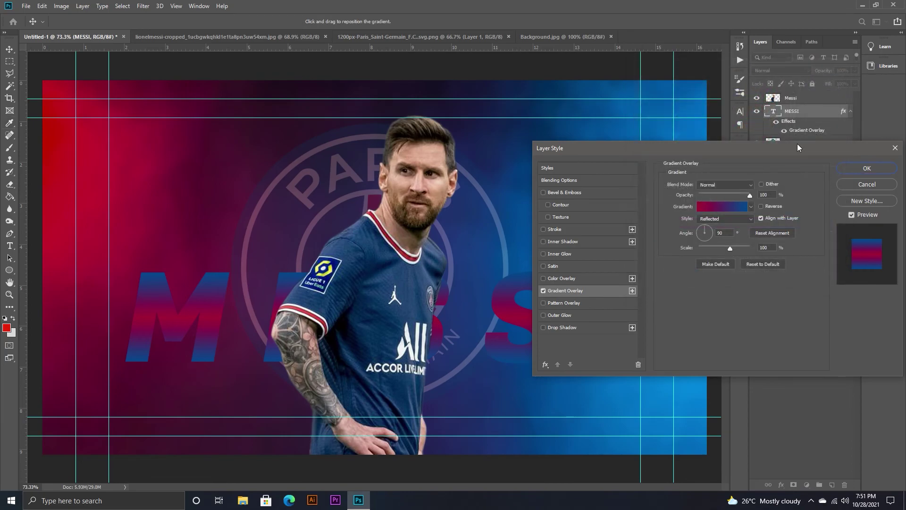
Step: Add a drop shadow to the MESSI text and set its colour to red ff0707
{"action": "left_click", "coordinate": [563, 327]}
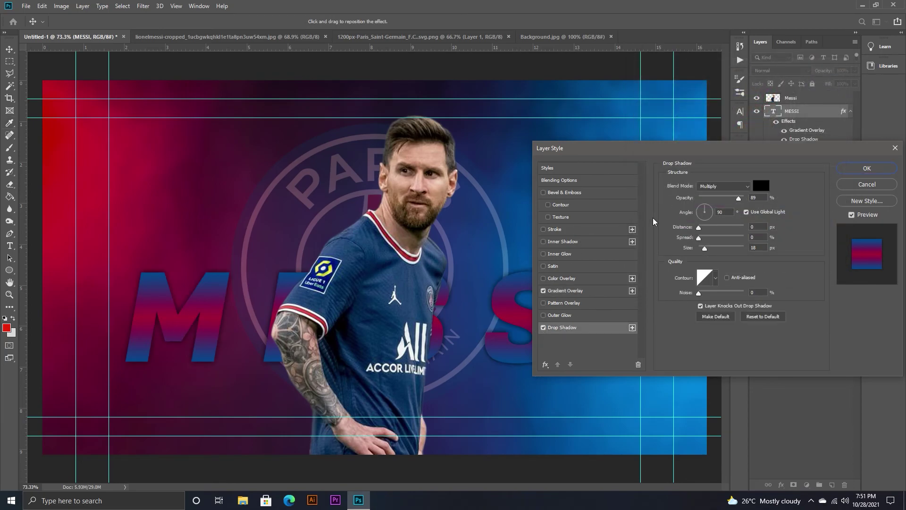
{"action": "left_click", "coordinate": [764, 185]}
{"action": "left_click", "coordinate": [645, 161]}
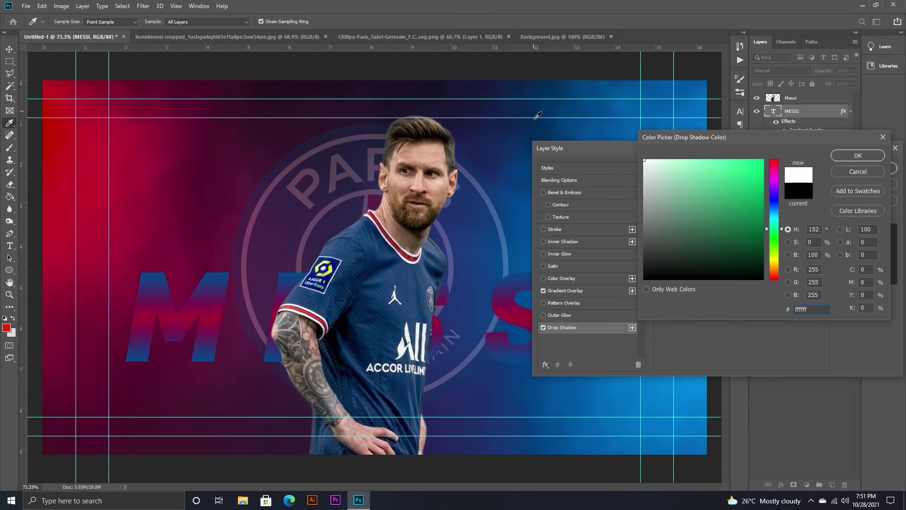
{"action": "left_click_drag", "start_coordinate": [767, 199], "coordinate": [769, 160]}
{"action": "left_click", "coordinate": [760, 159]}
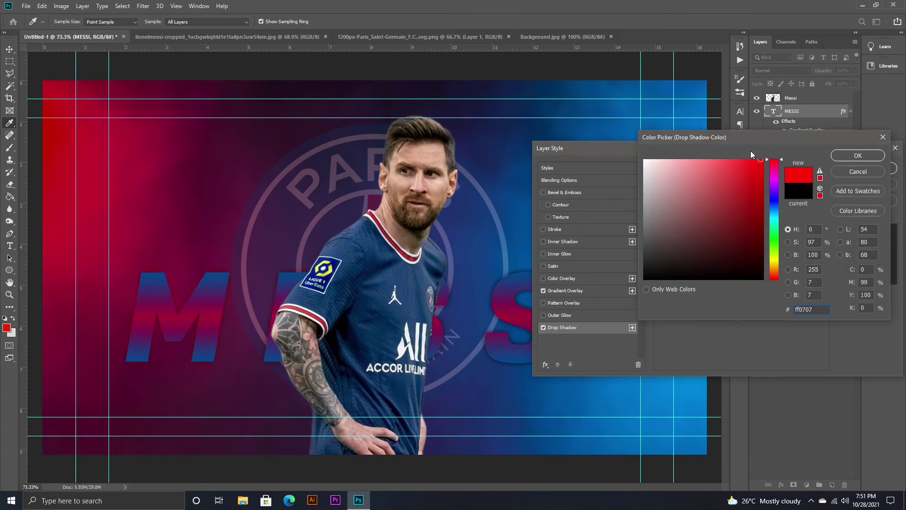
{"action": "left_click", "coordinate": [862, 156]}
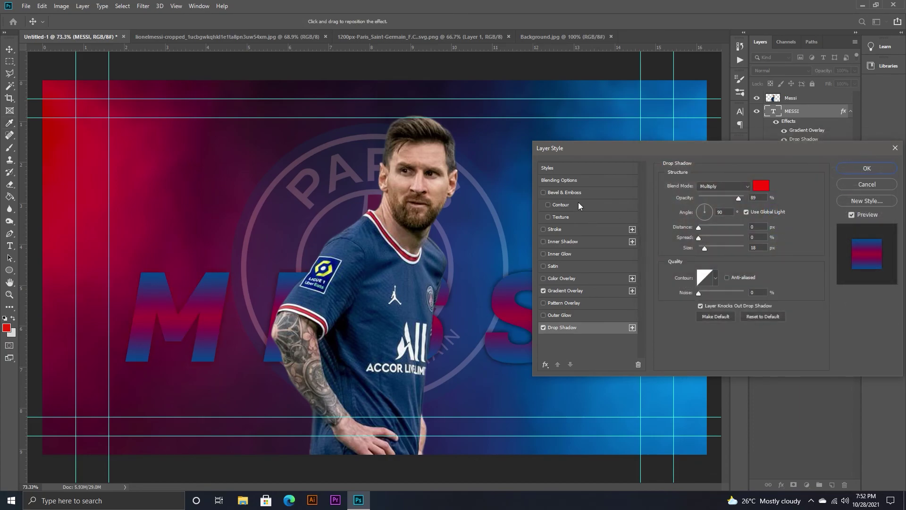
Step: Add a white 4 px outside stroke to the MESSI text and apply the layer style
{"action": "left_click", "coordinate": [554, 231]}
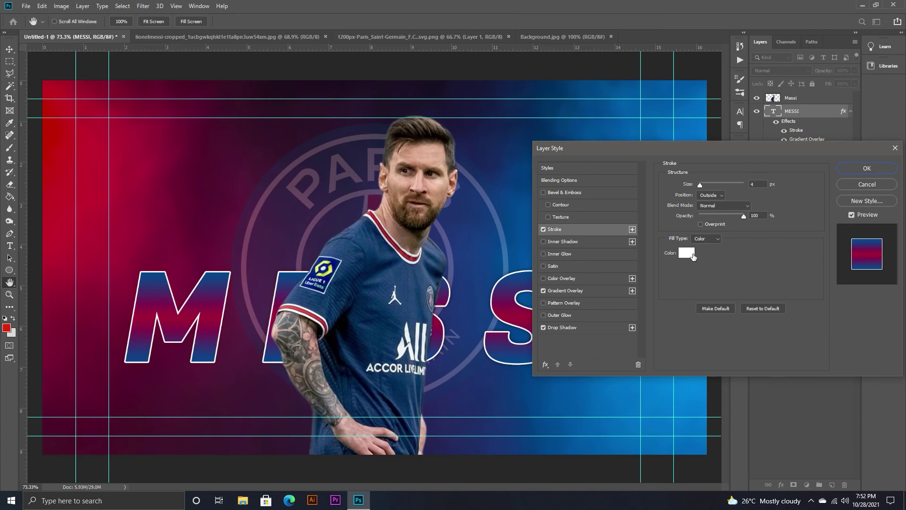
{"action": "left_click", "coordinate": [866, 169]}
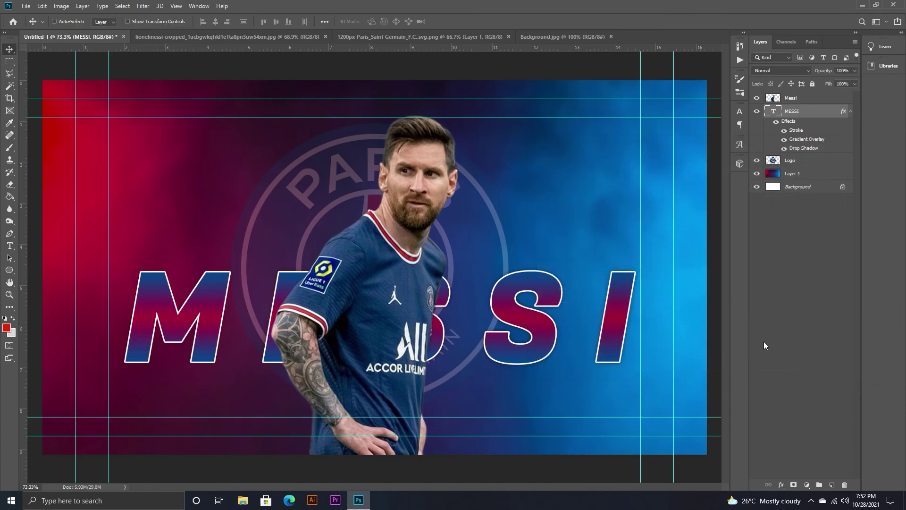